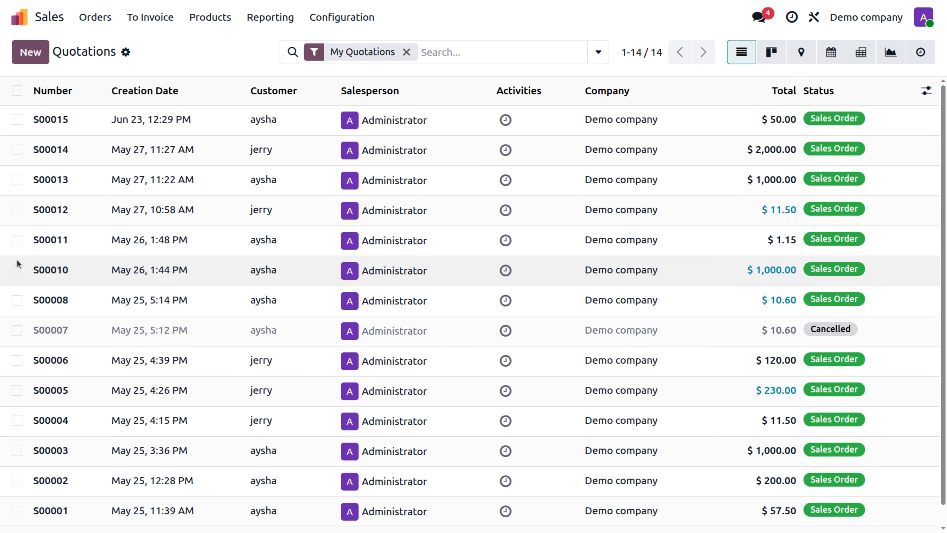
Open the chair product and check its invoicing policy
left_click(214, 18)
left_click(220, 51)
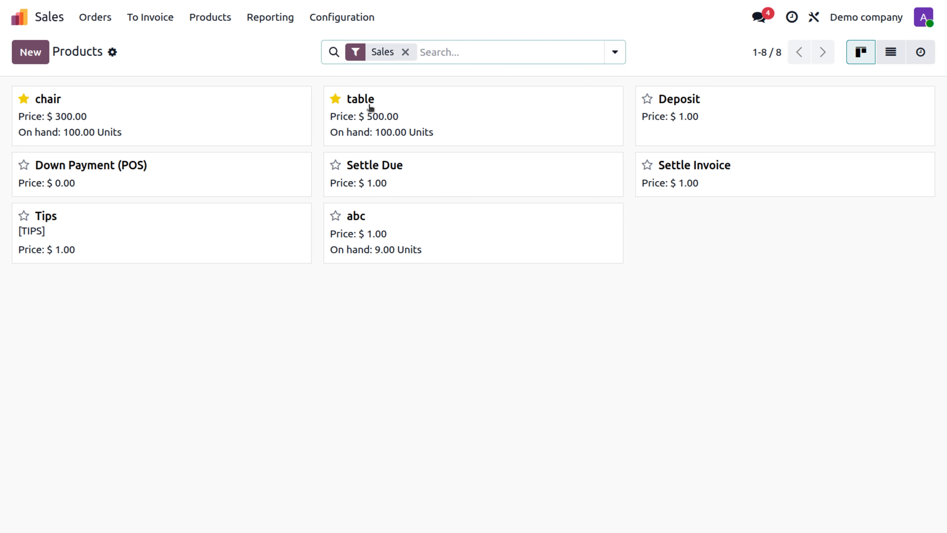
left_click(101, 118)
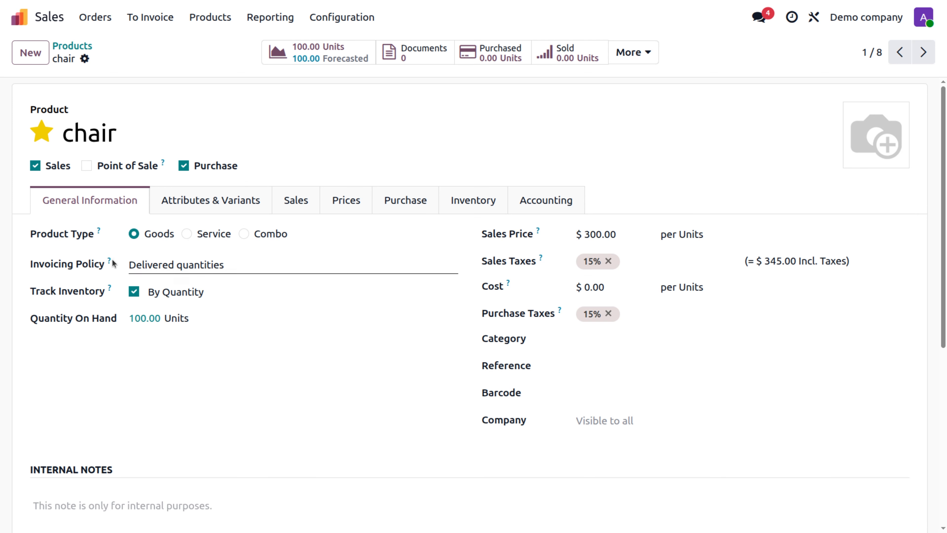
mouse_move(109, 263)
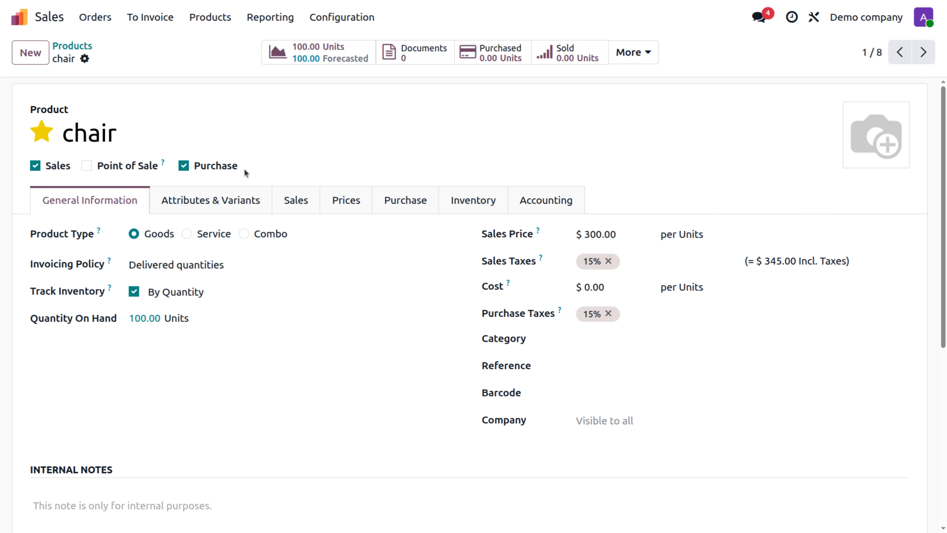
Search the Sales settings for "inv" and review the default Invoicing Policy options
left_click(339, 22)
left_click(342, 44)
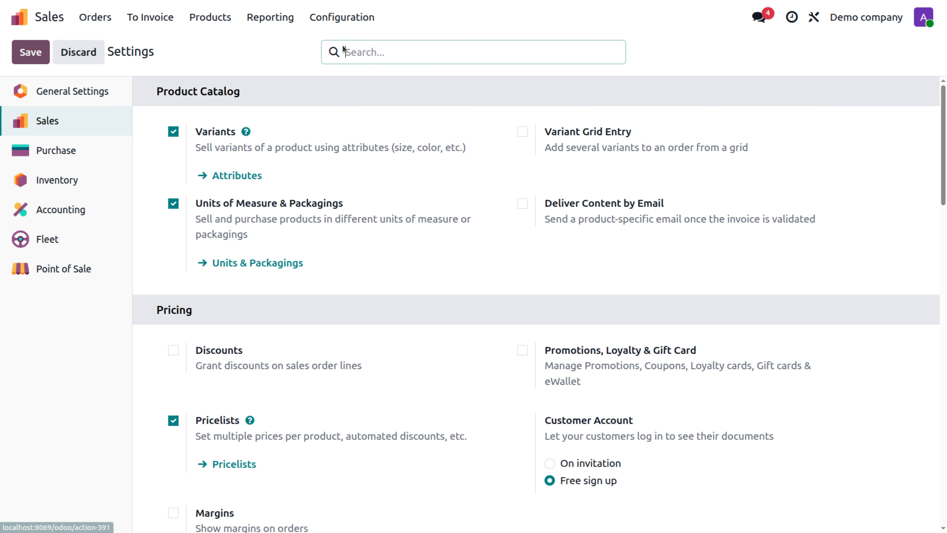
scroll(470, 206, "down", 3)
scroll(470, 206, "up", 3)
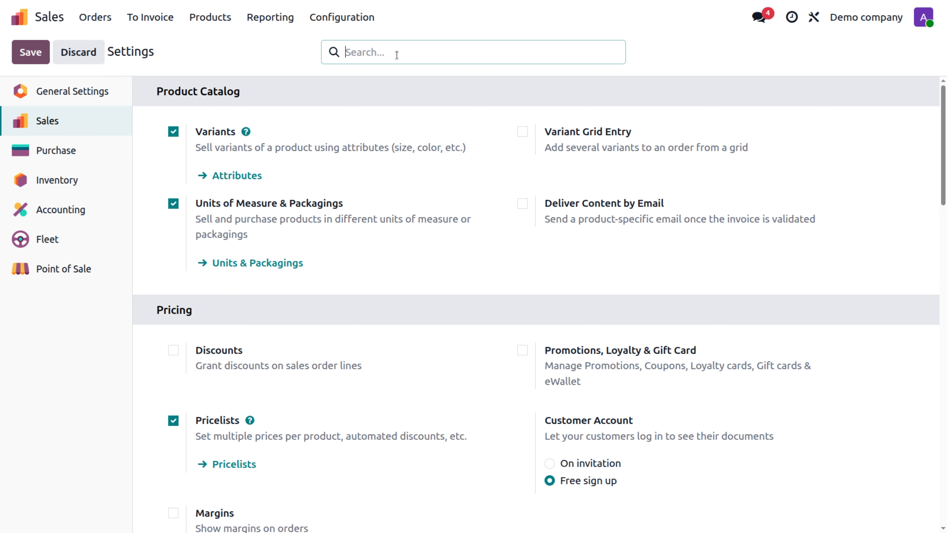
type("inv")
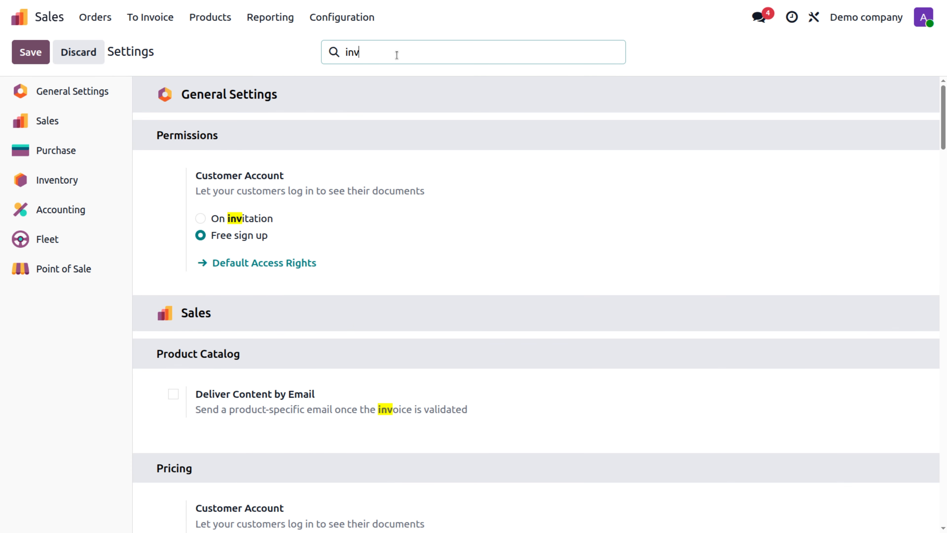
scroll(251, 327, "down", 3)
scroll(251, 324, "down", 4)
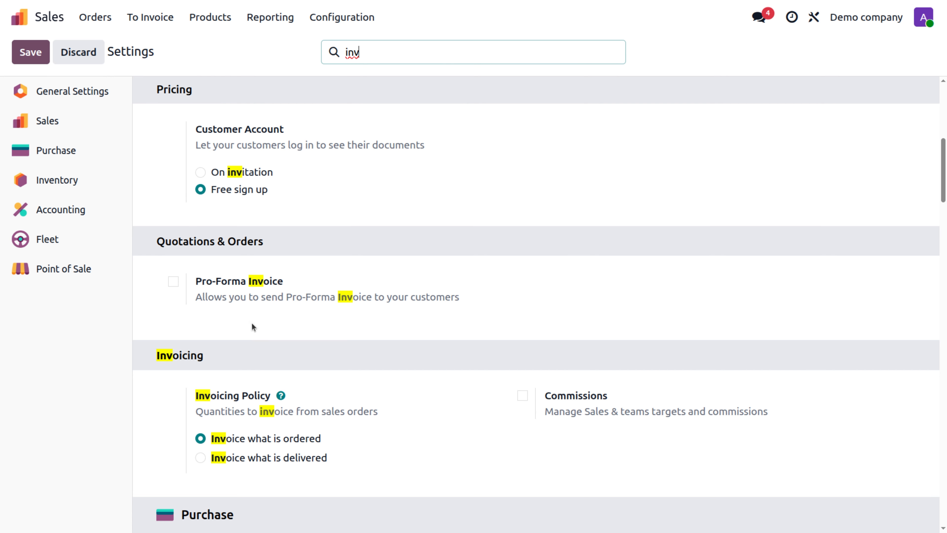
scroll(295, 364, "down", 2)
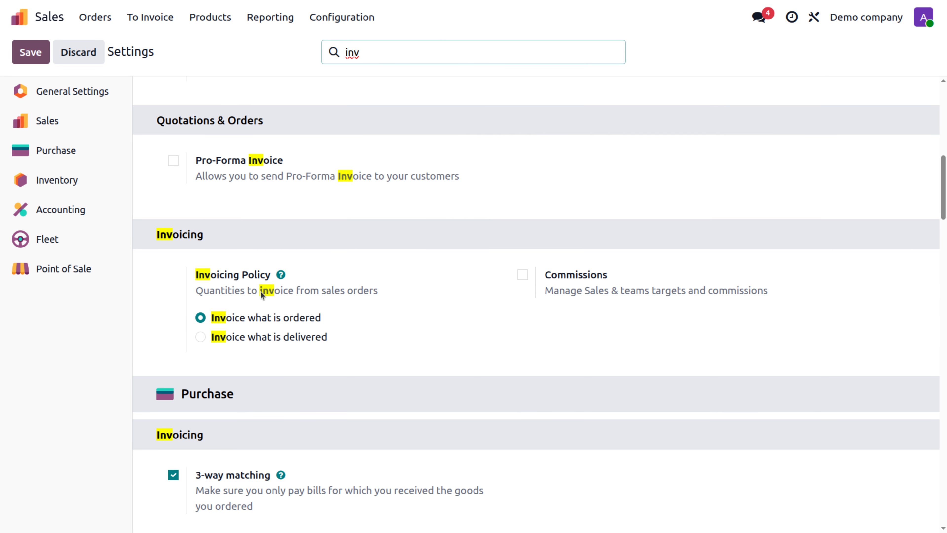
mouse_move(282, 304)
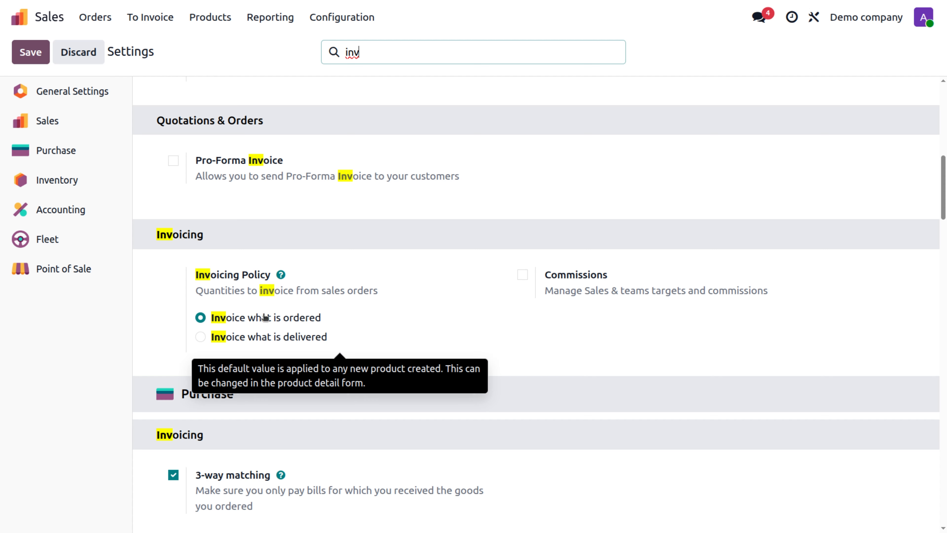
Compare the invoicing policies on the chair and table product records
left_click(211, 23)
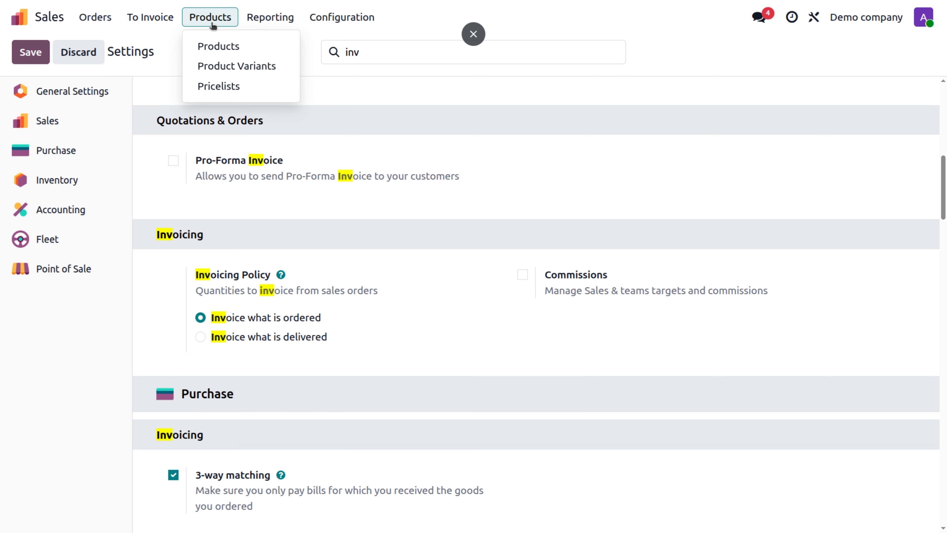
left_click(218, 46)
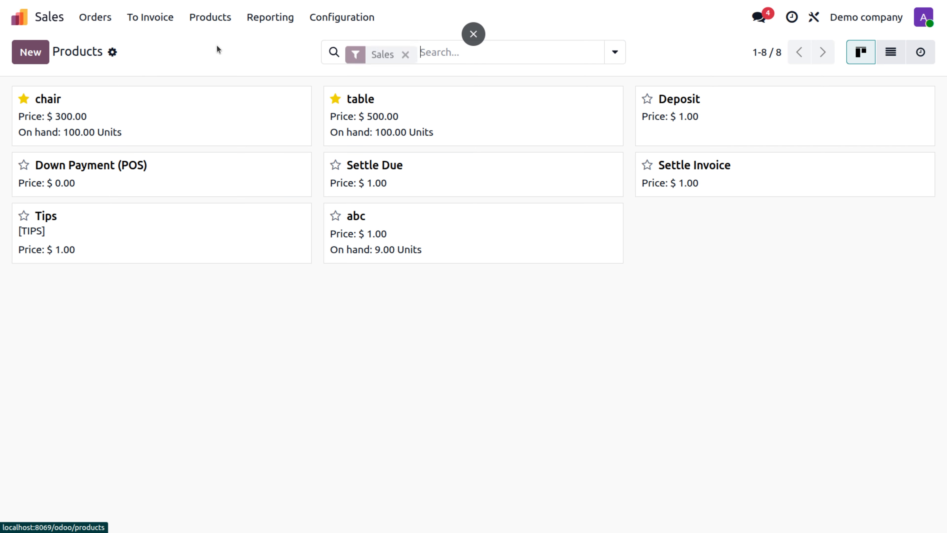
left_click(183, 129)
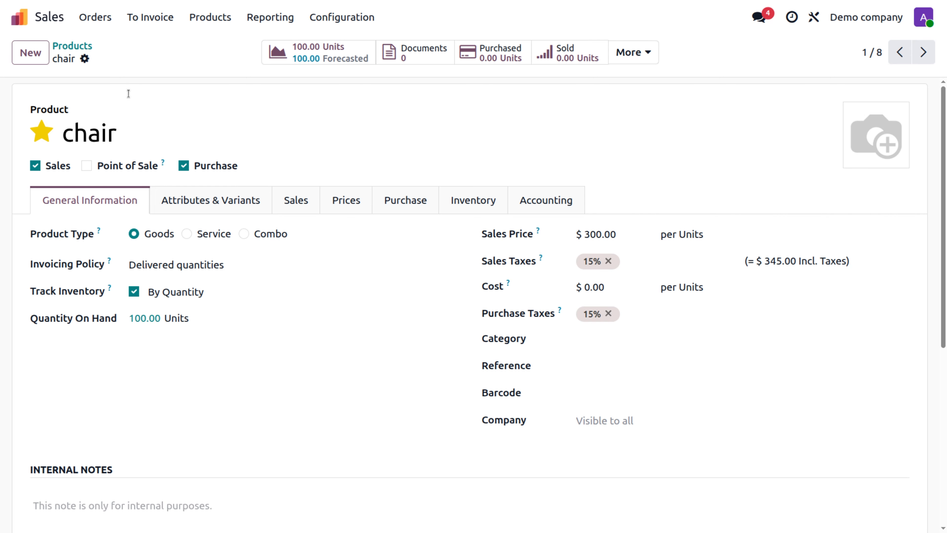
left_click(78, 46)
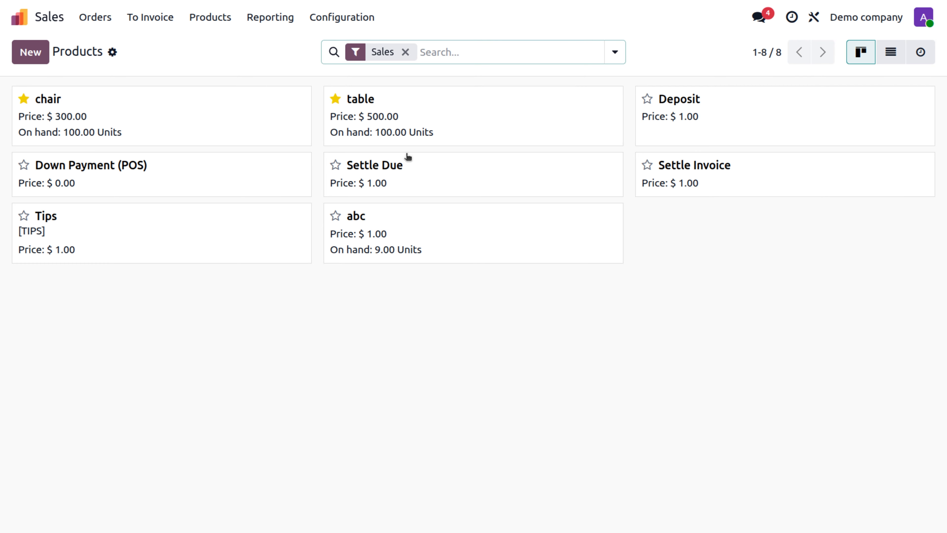
left_click(444, 120)
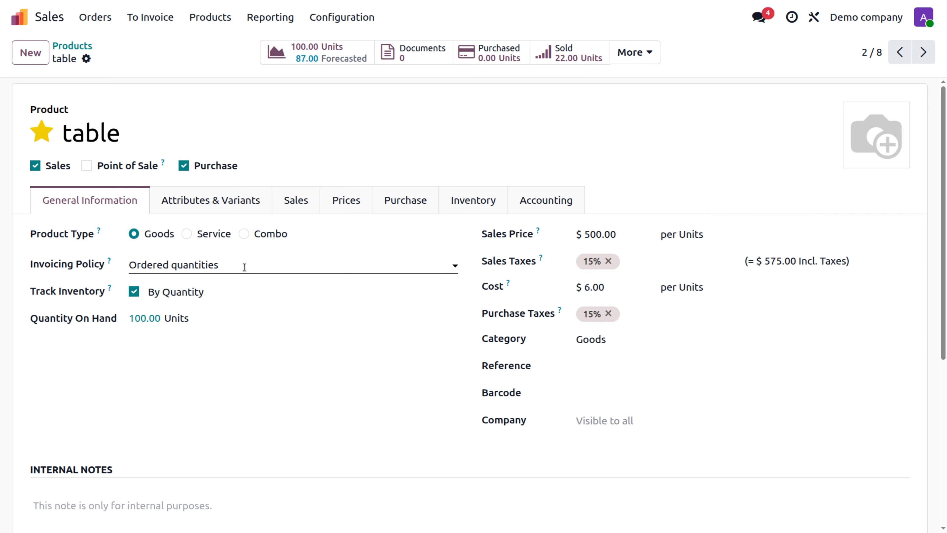
Create a new sales order for the customer ABC Traders
left_click(100, 18)
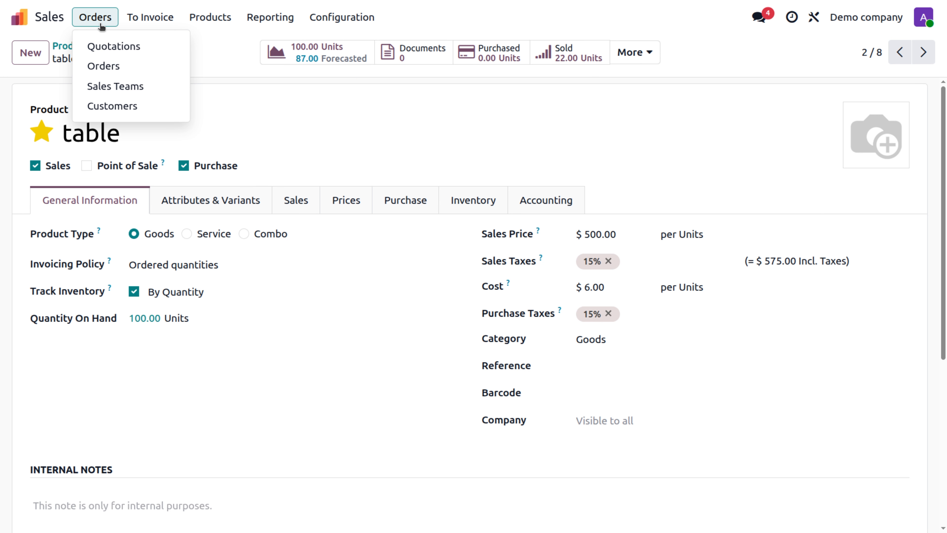
left_click(111, 67)
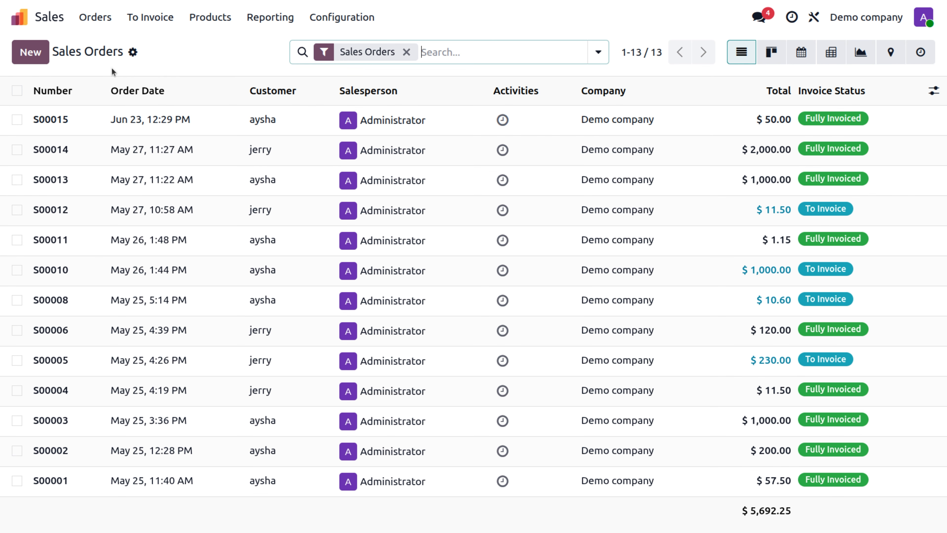
left_click(31, 55)
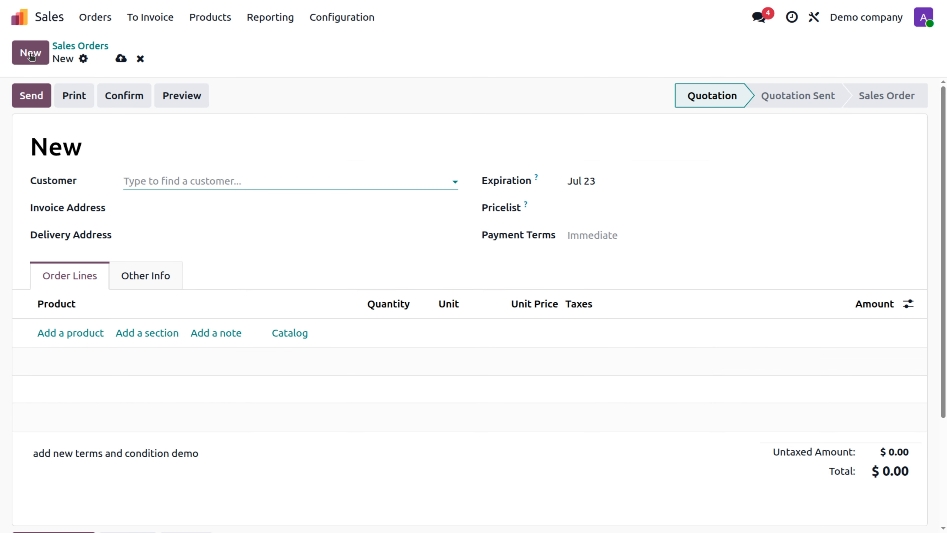
left_click(139, 182)
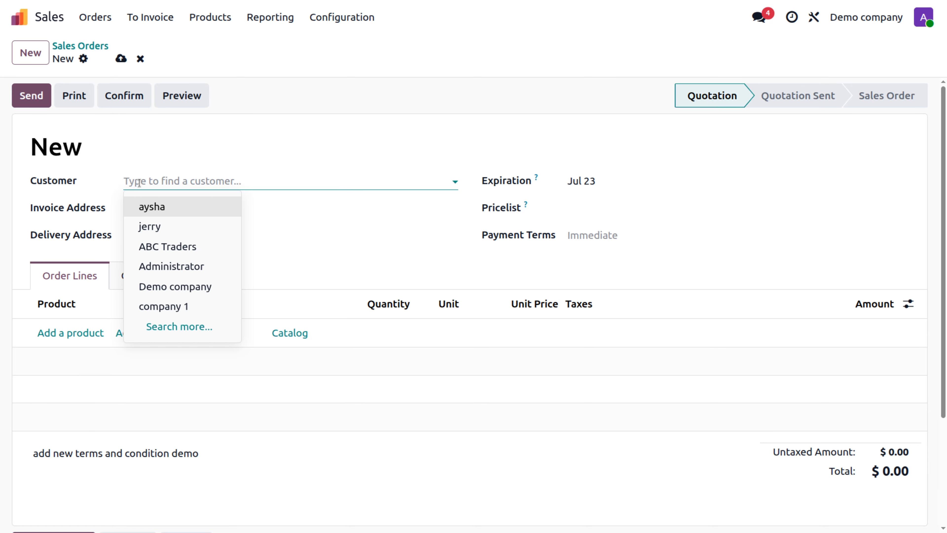
left_click(156, 246)
Add the table product to the order lines with a quantity of 3
left_click(75, 333)
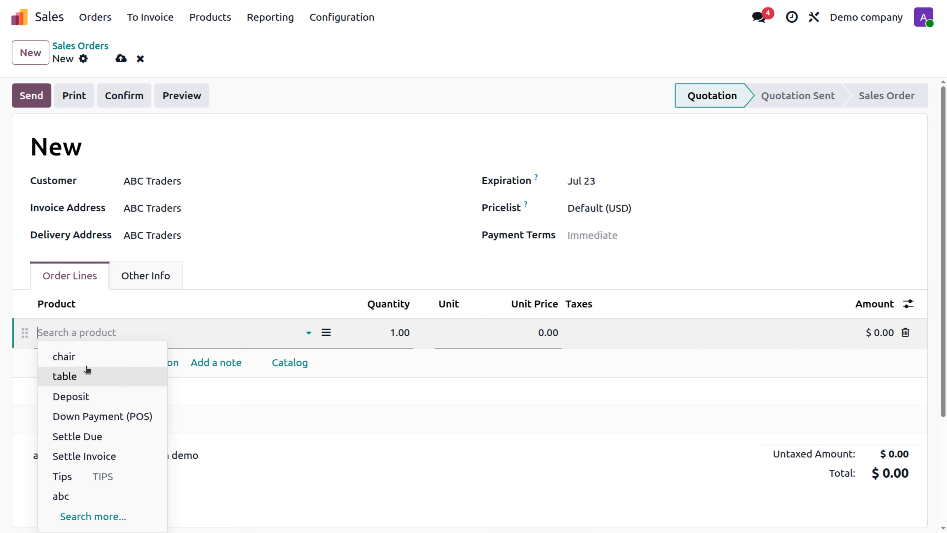
left_click(72, 375)
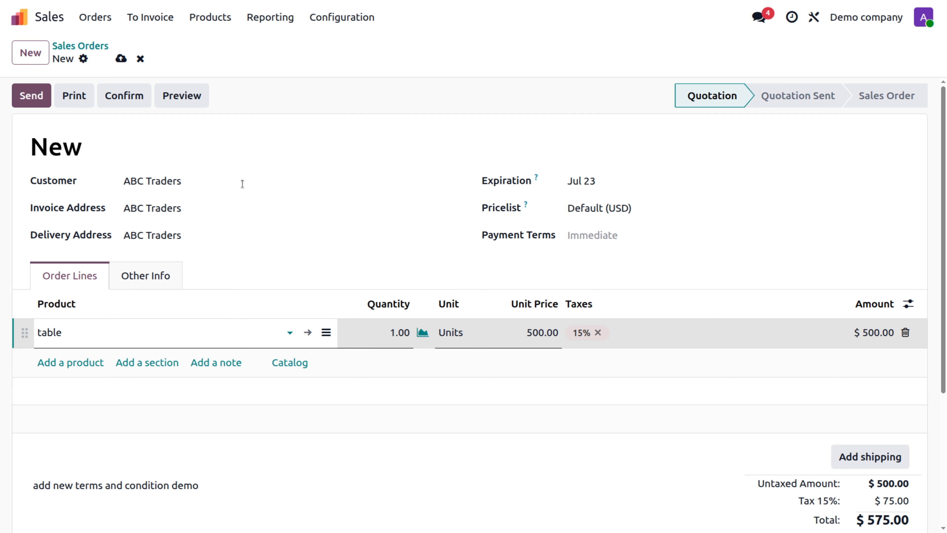
left_click(397, 332)
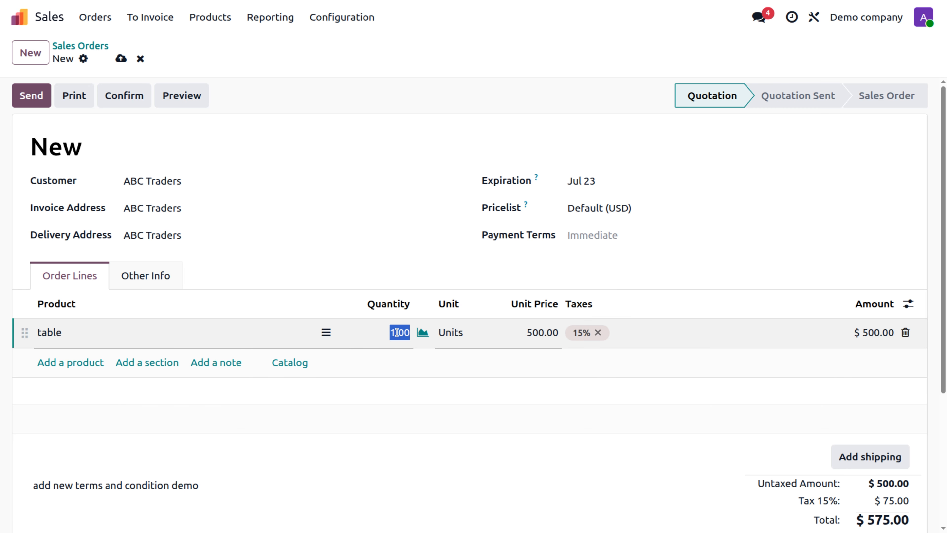
type("3")
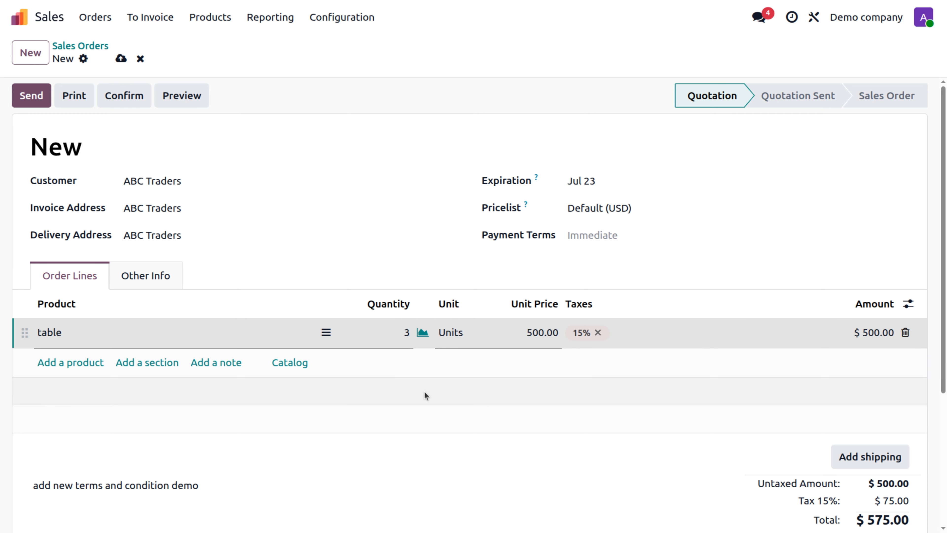
left_click(424, 390)
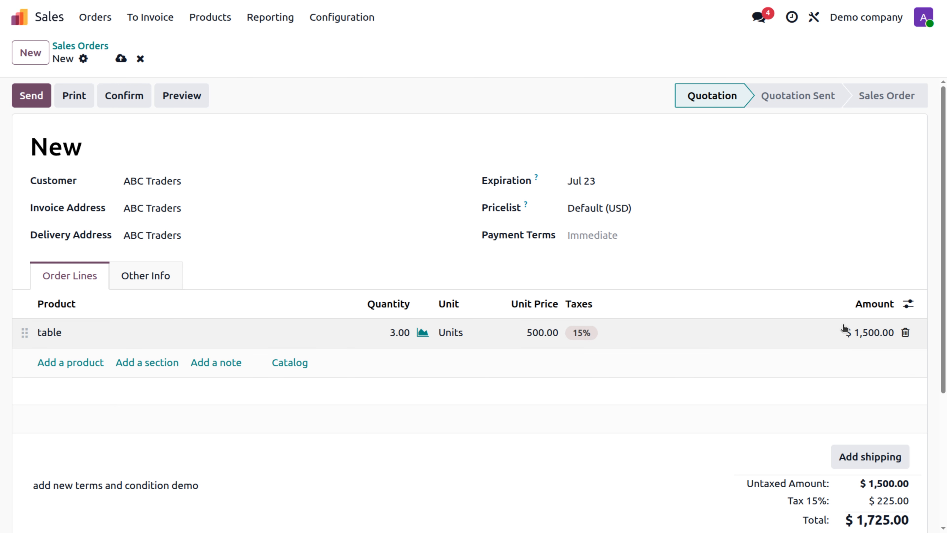
Check the order totals, confirm the quotation and open its invoice creation options
scroll(850, 337, "down", 5)
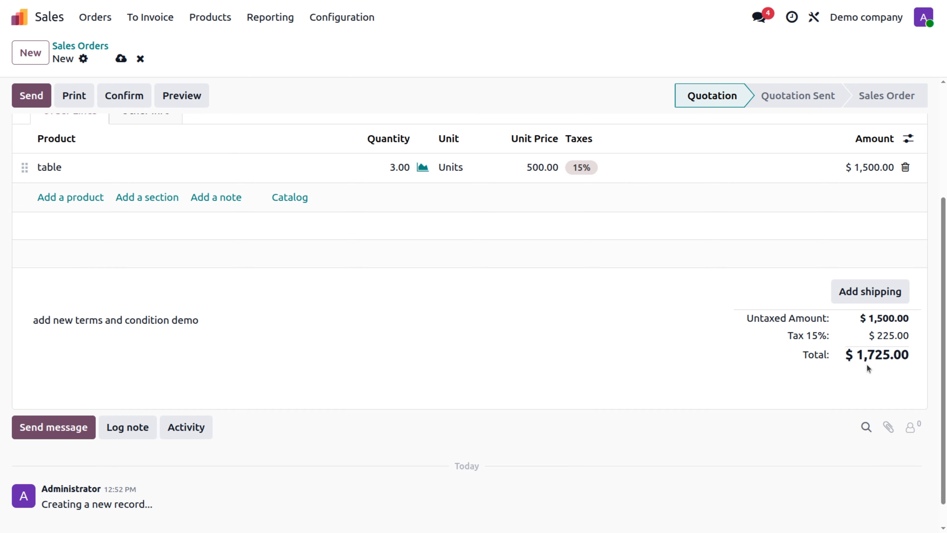
scroll(794, 339, "up", 5)
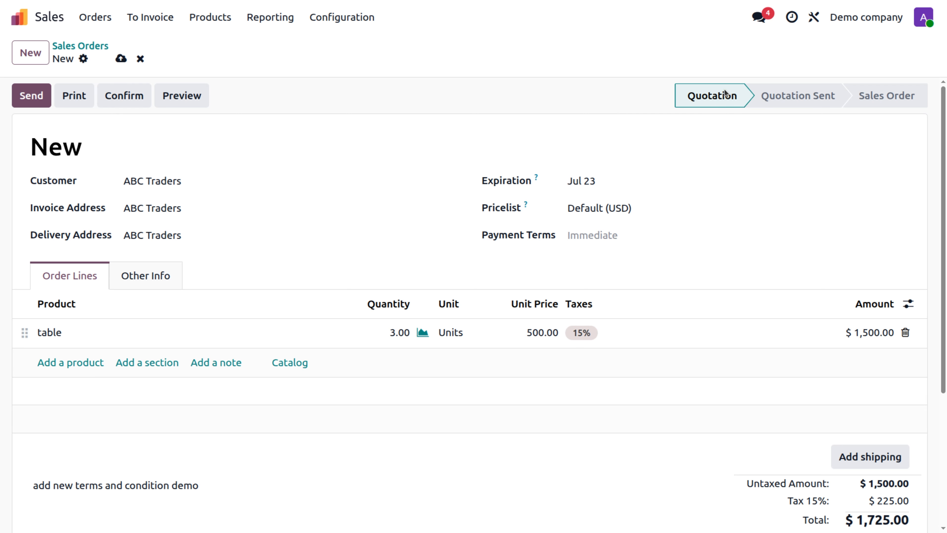
left_click(131, 96)
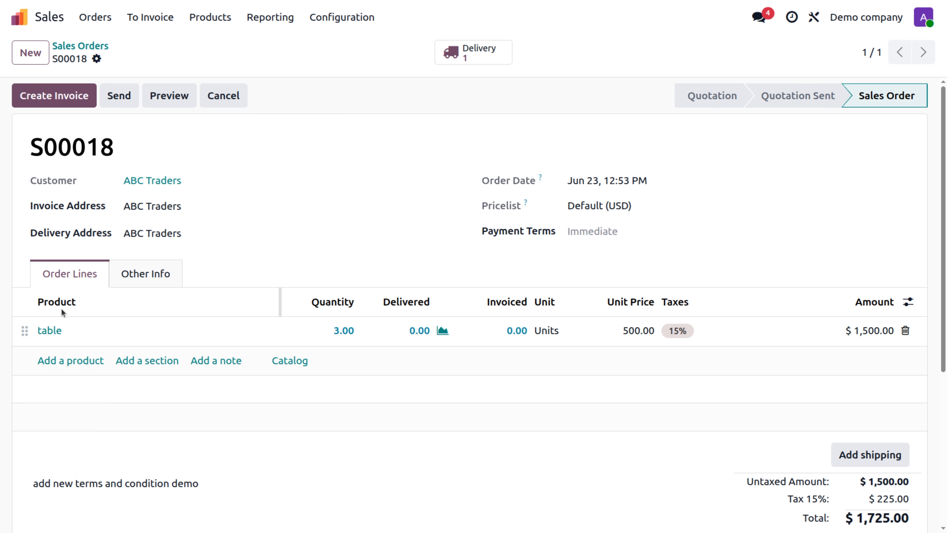
left_click(59, 106)
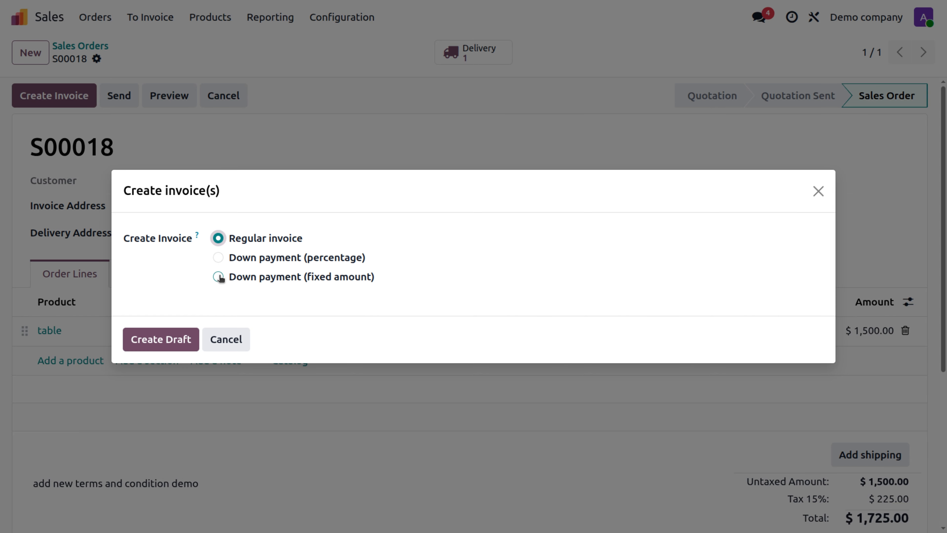
mouse_move(196, 237)
Try the percentage down payment option and a fixed down payment amount of $500
left_click(219, 257)
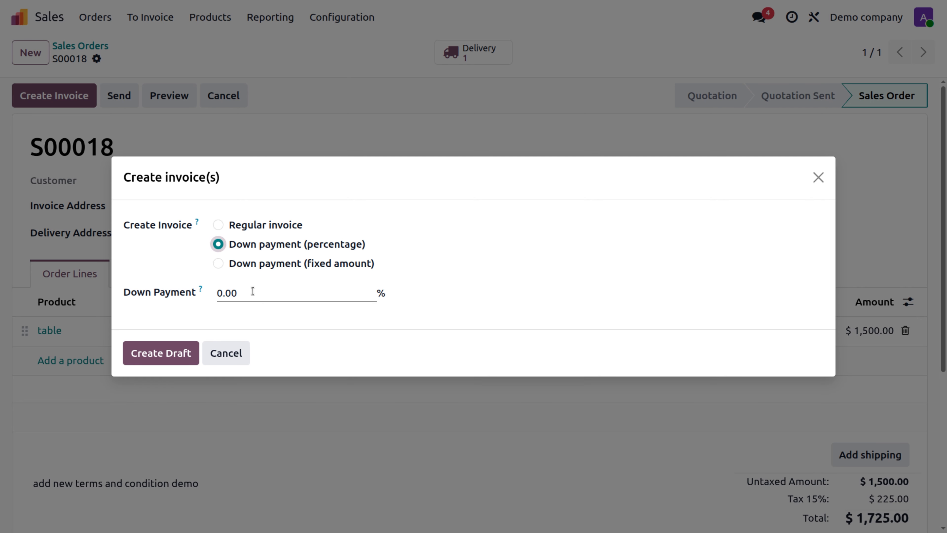
left_click(221, 267)
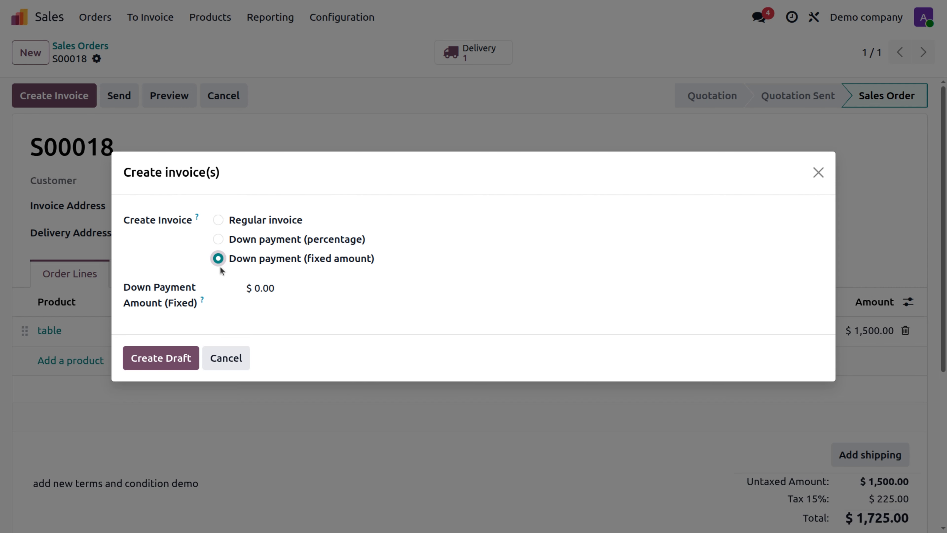
left_click(282, 290)
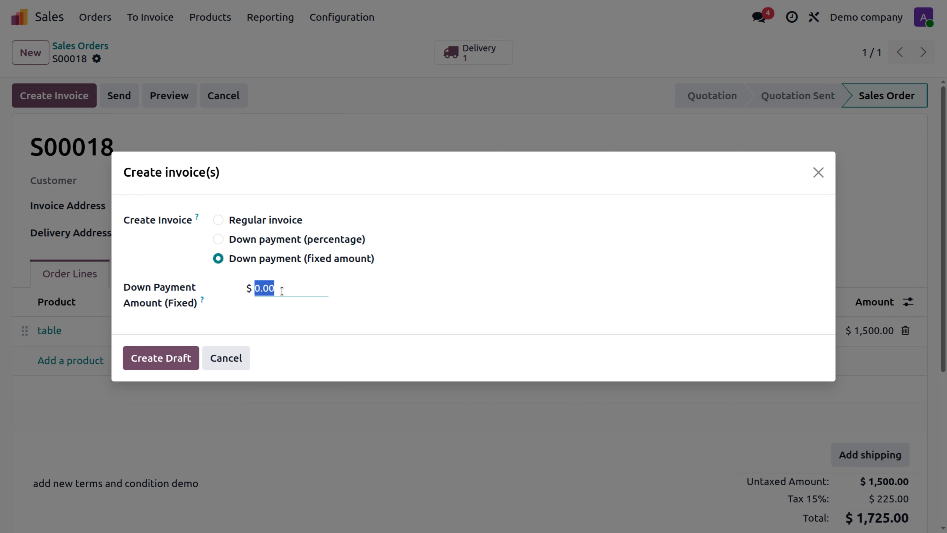
type("500")
Create a draft regular invoice for the sales order
left_click(218, 220)
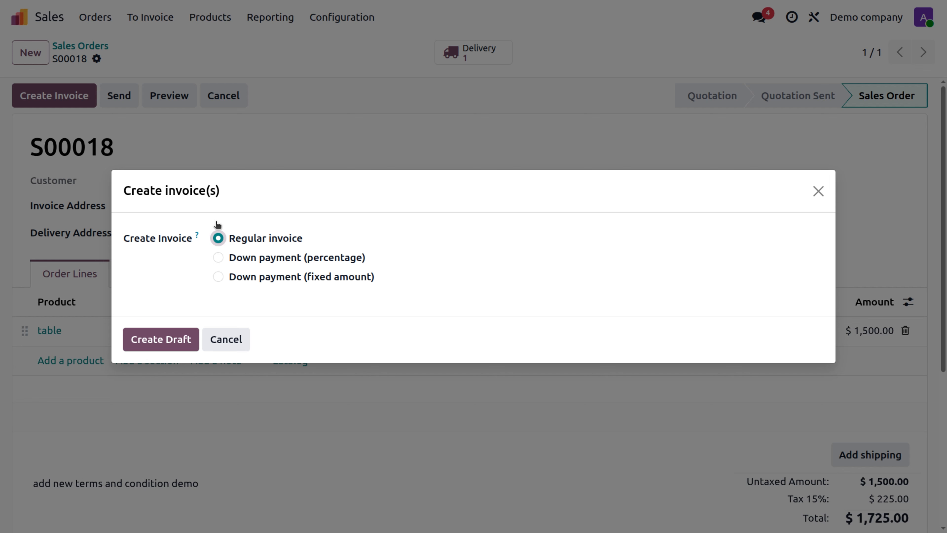
left_click(160, 340)
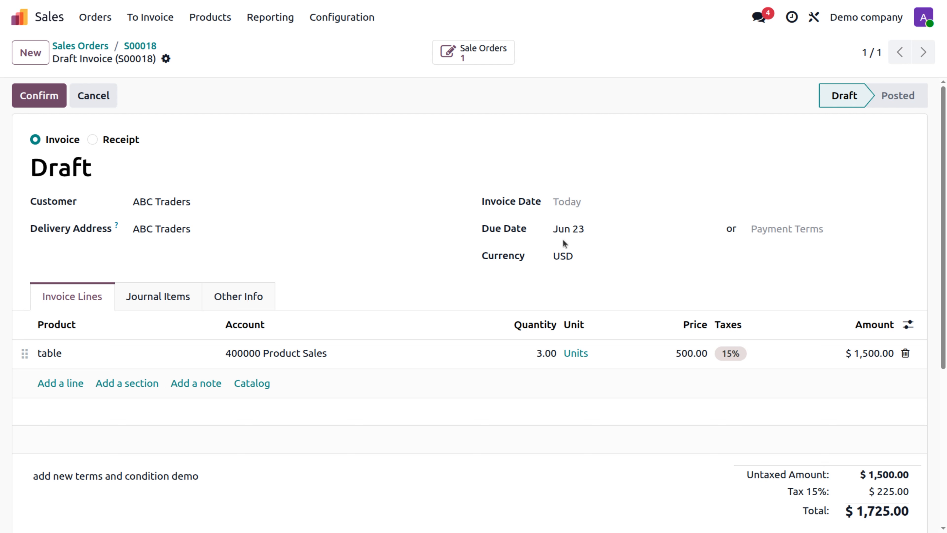
Inspect the currency choices and set the draft invoice's payment terms to Immediate Payment
left_click(581, 259)
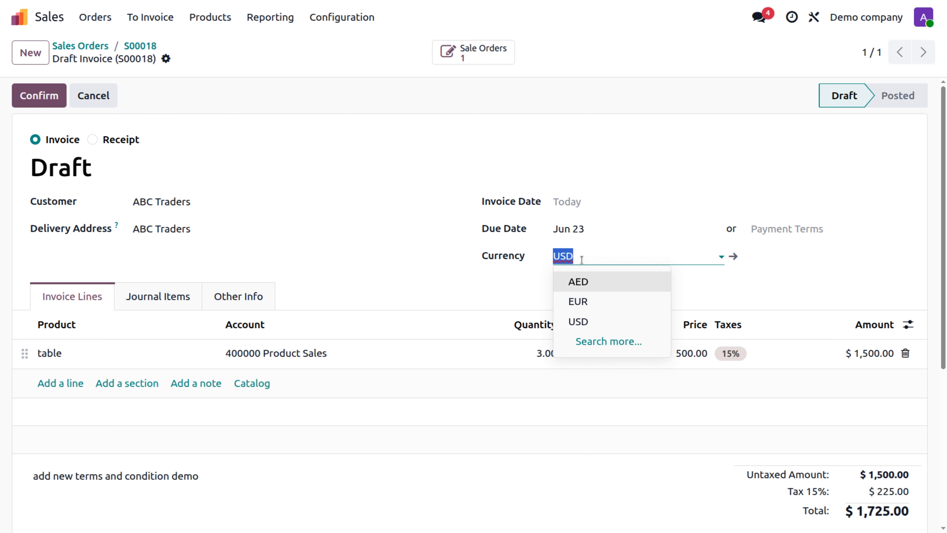
left_click(828, 229)
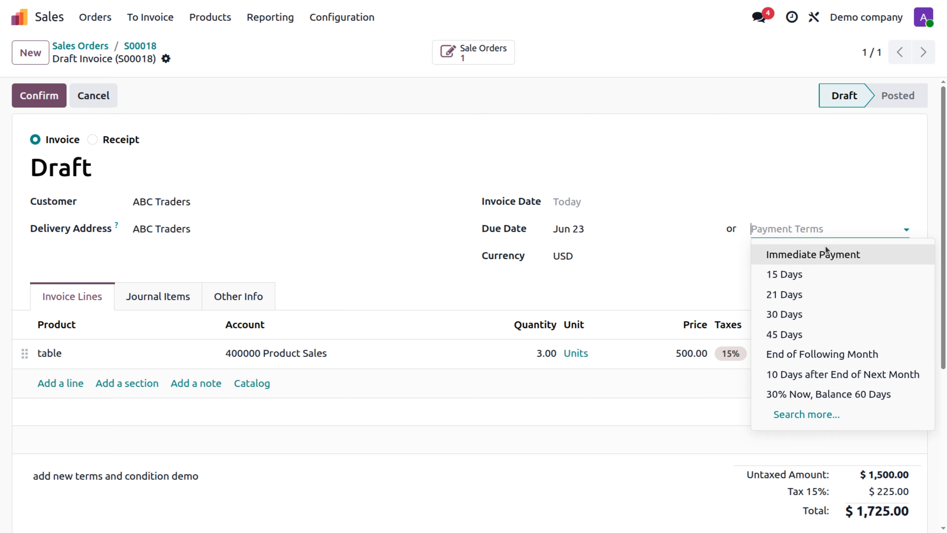
left_click(826, 255)
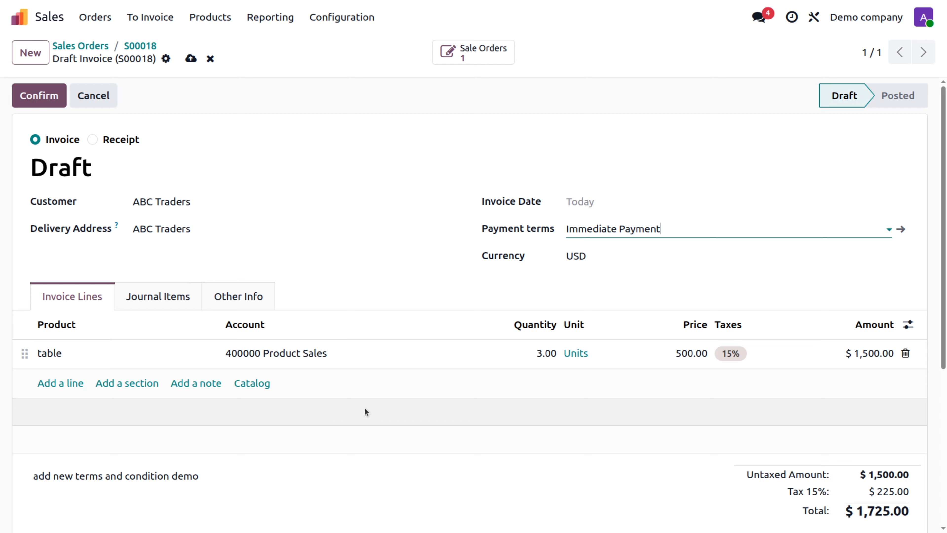
Review the draft invoice's journal items and other info, including the cash rounding method choices and the auto-post setting
left_click(184, 305)
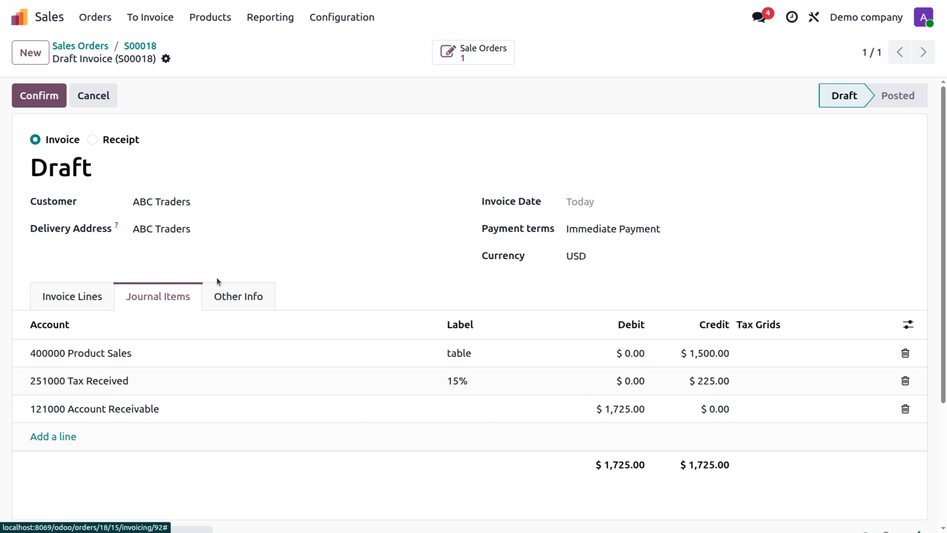
left_click(235, 300)
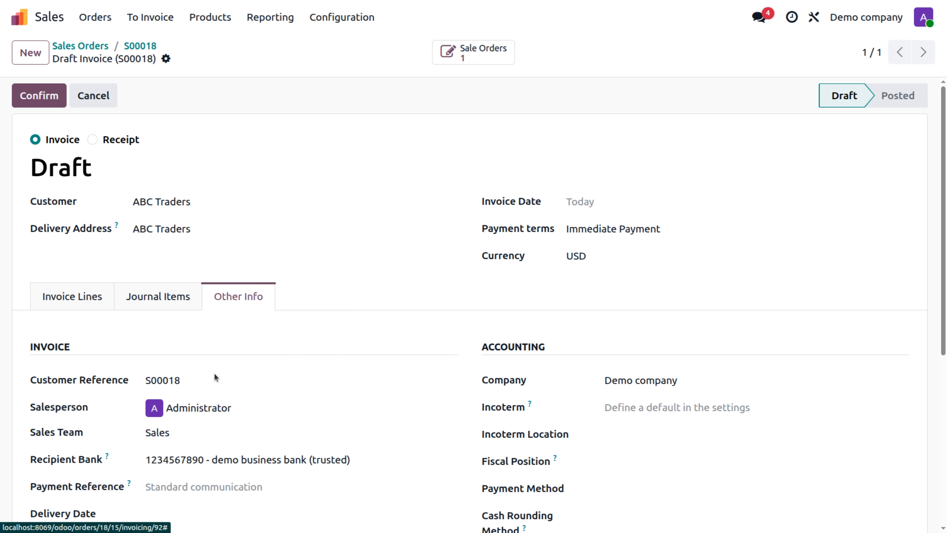
scroll(218, 373, "down", 4)
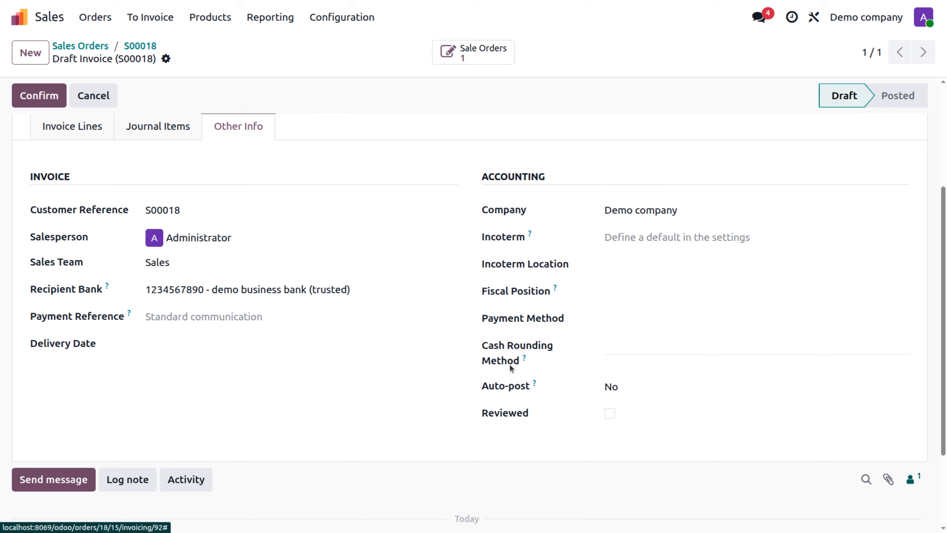
mouse_move(521, 363)
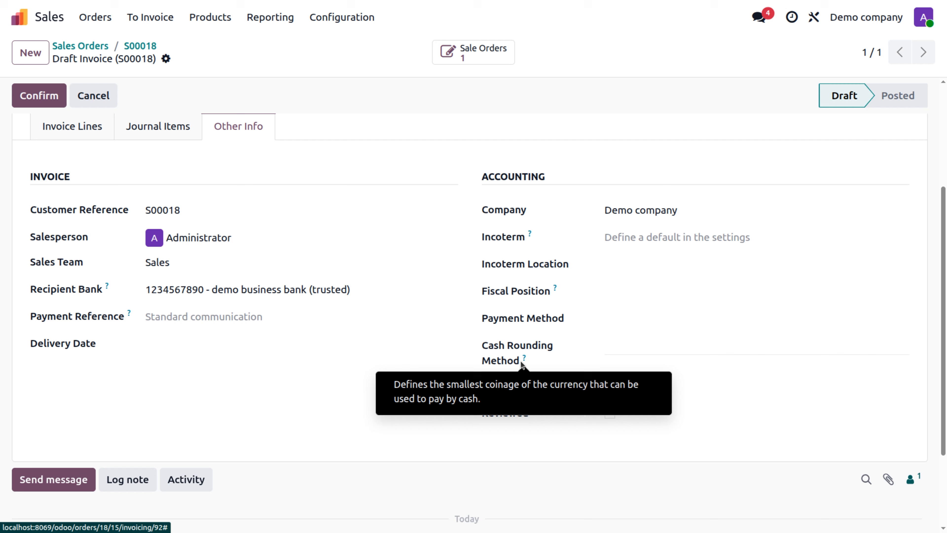
left_click(636, 345)
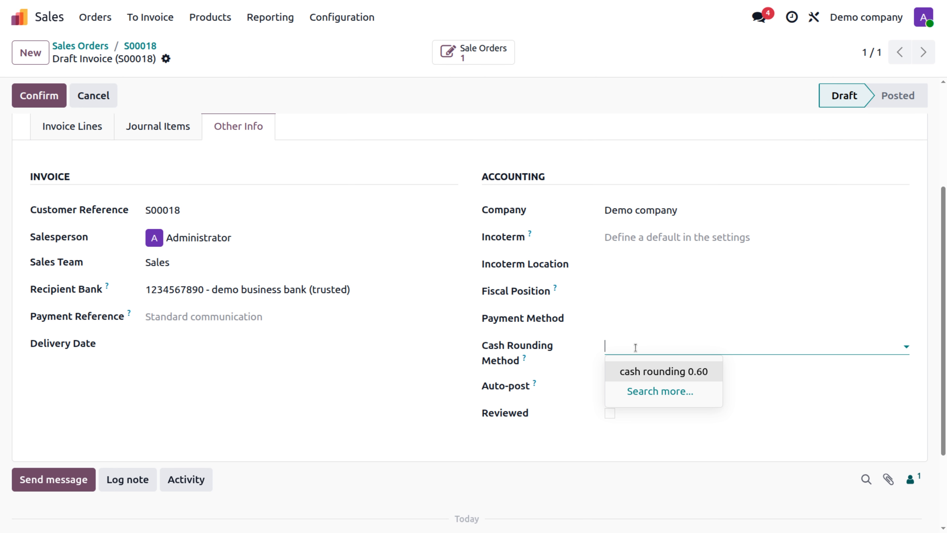
left_click(402, 364)
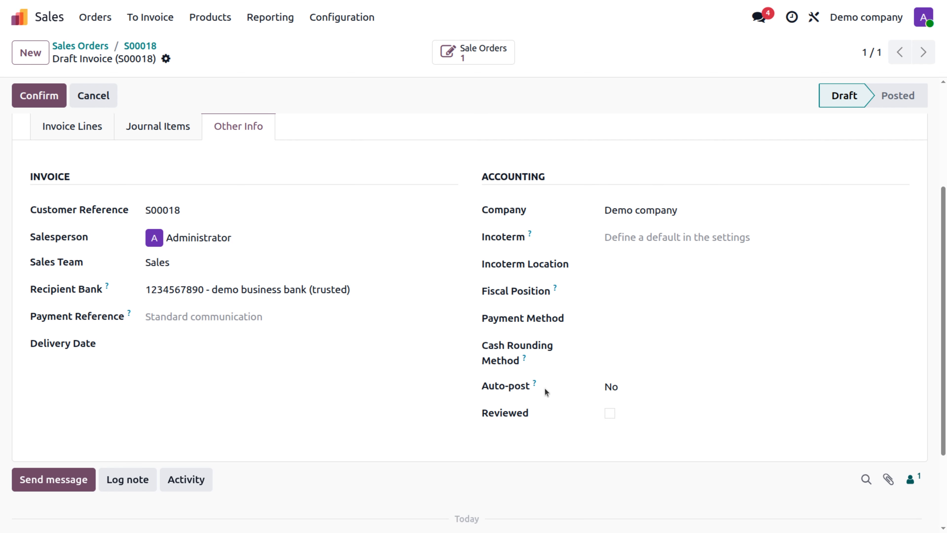
mouse_move(534, 385)
scroll(298, 342, "up", 5)
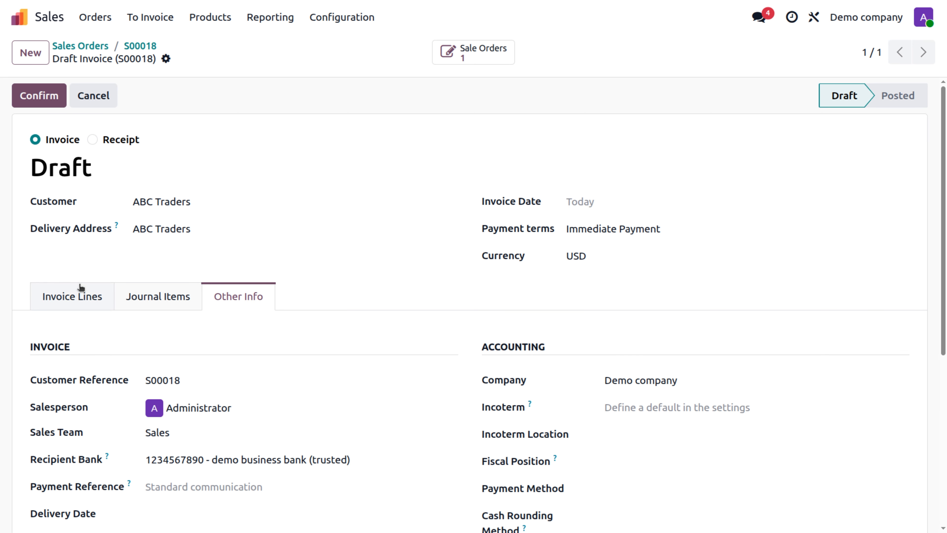
left_click(83, 296)
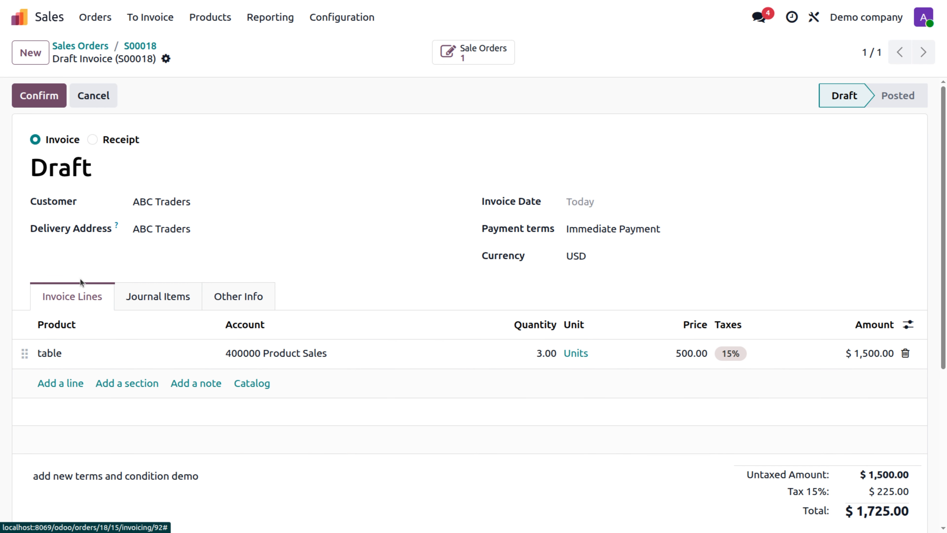
Confirm the draft invoice and validate the linked sales order's delivery of three tables
left_click(32, 95)
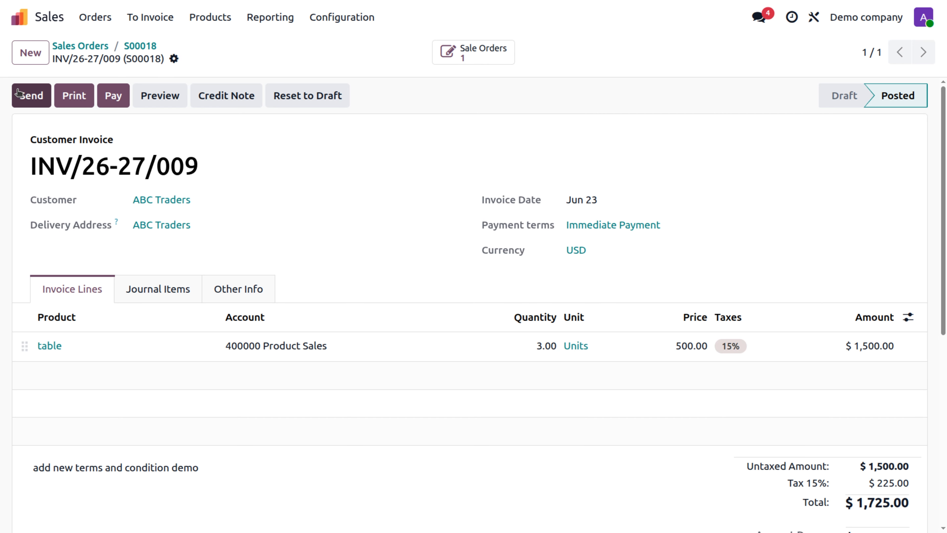
left_click(472, 54)
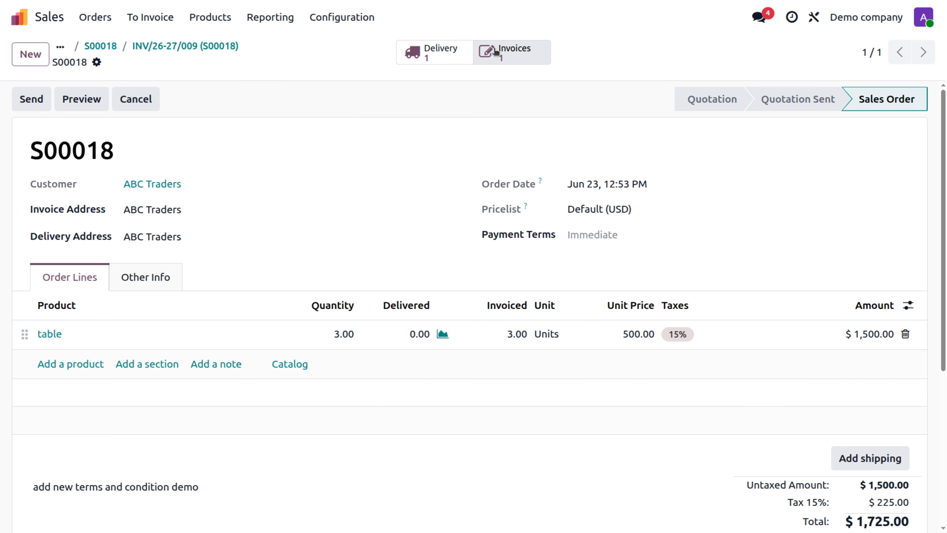
left_click(424, 56)
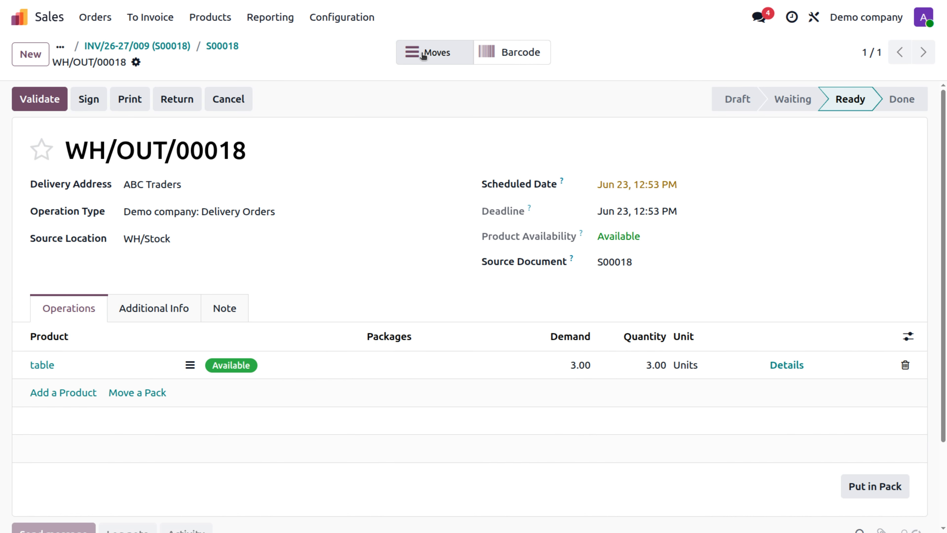
left_click(29, 103)
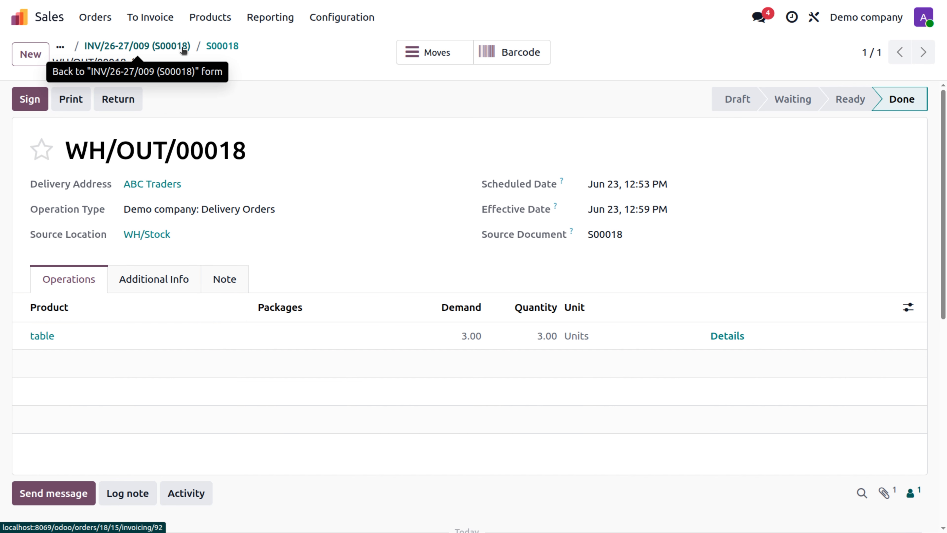
Create a new quotation and fill in the individual customer's name
left_click(91, 16)
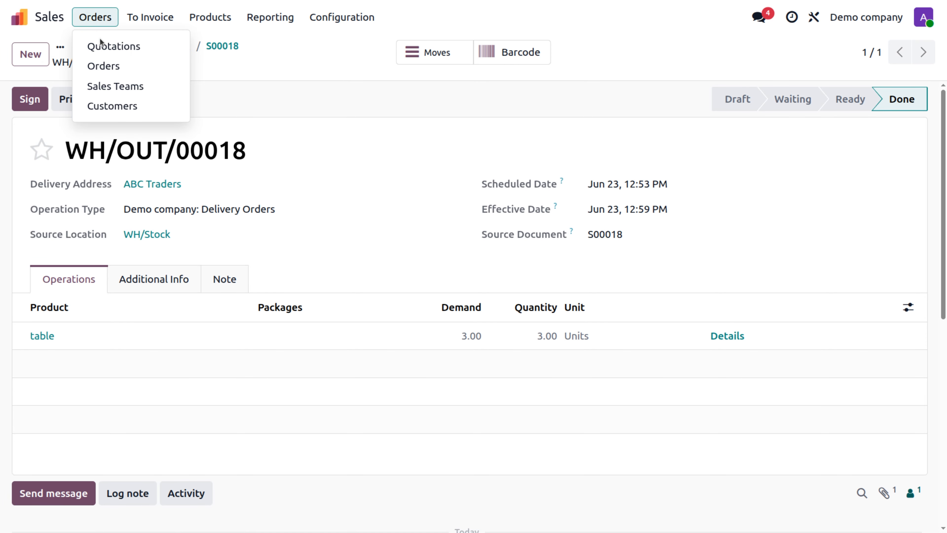
left_click(106, 45)
left_click(30, 53)
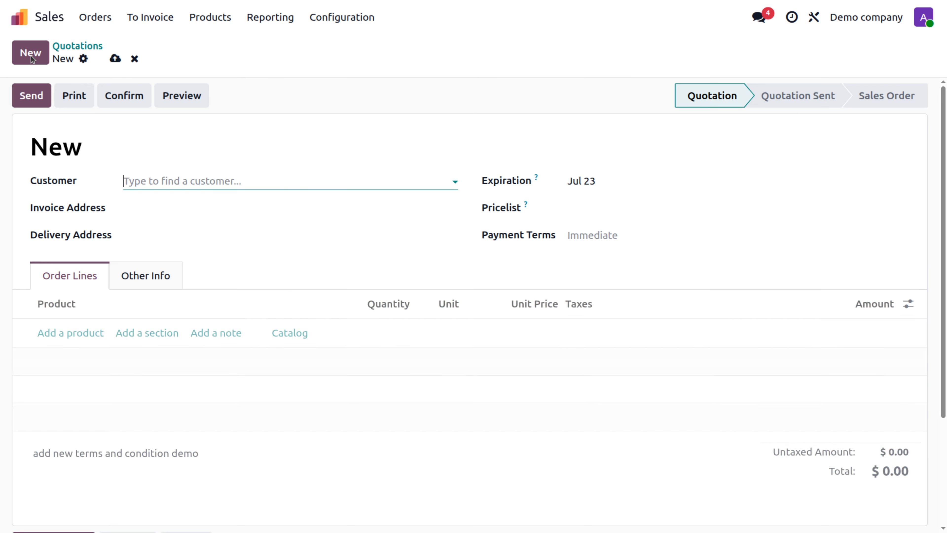
left_click(165, 181)
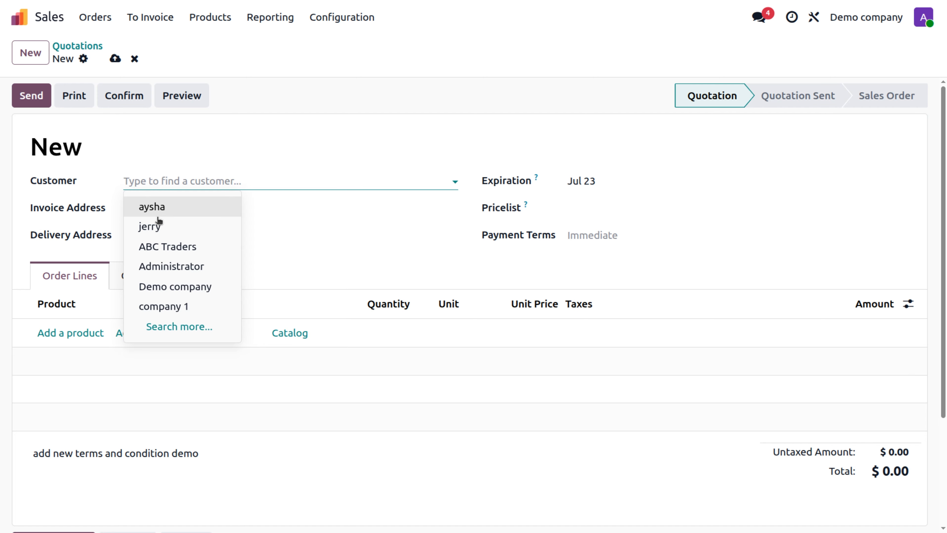
left_click(158, 226)
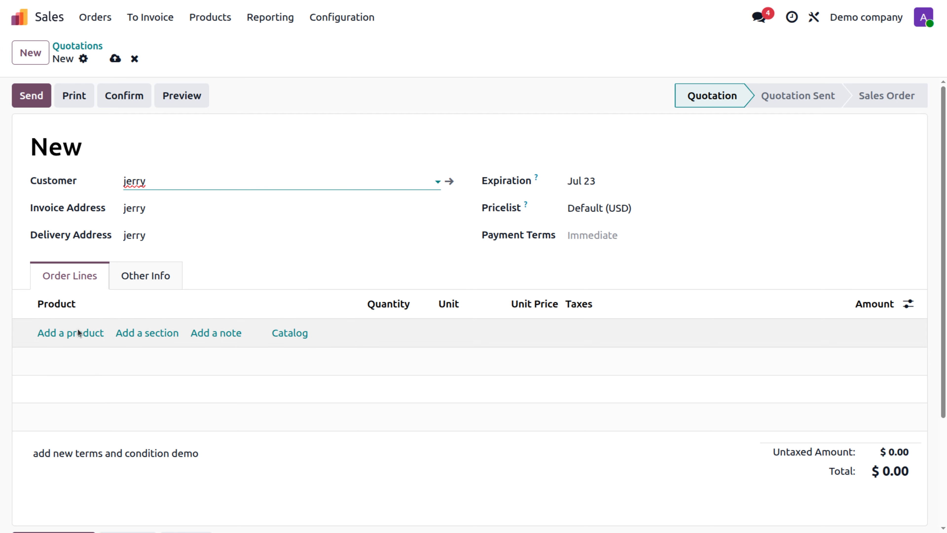
Add the chair product to the quotation's order lines with a quantity of 5
left_click(61, 332)
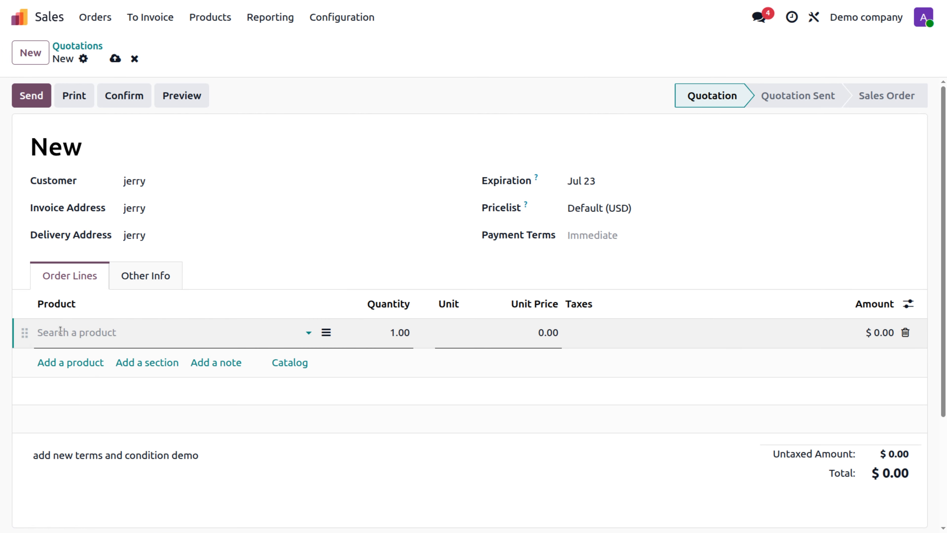
left_click(60, 331)
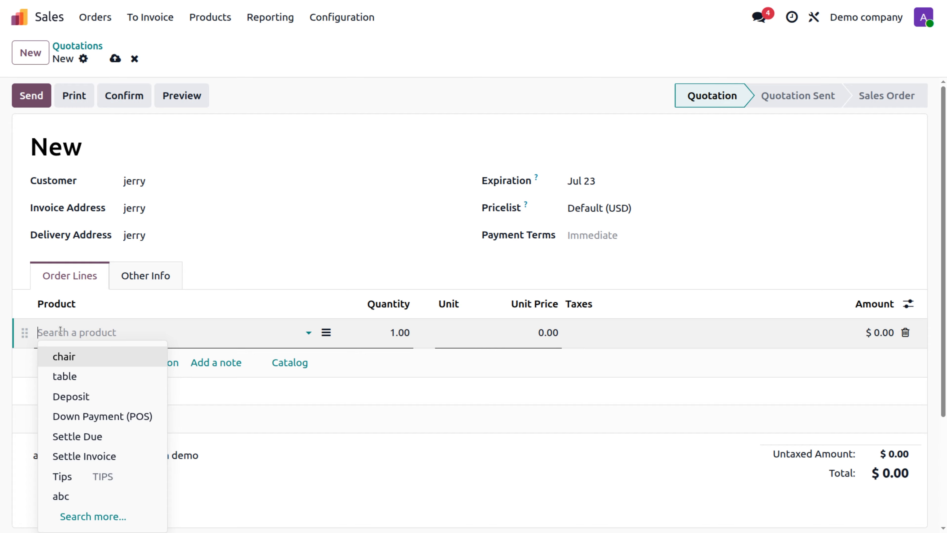
left_click(66, 355)
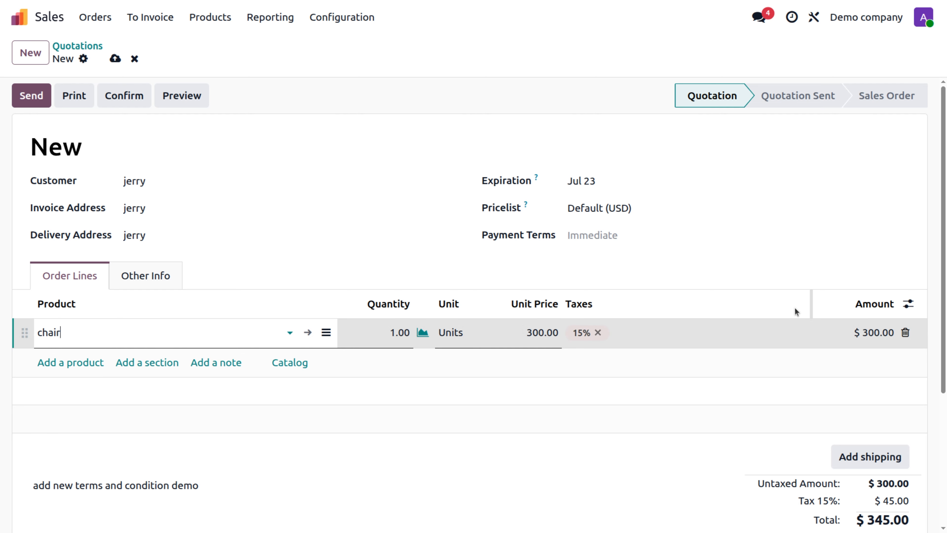
left_click(392, 333)
type("5")
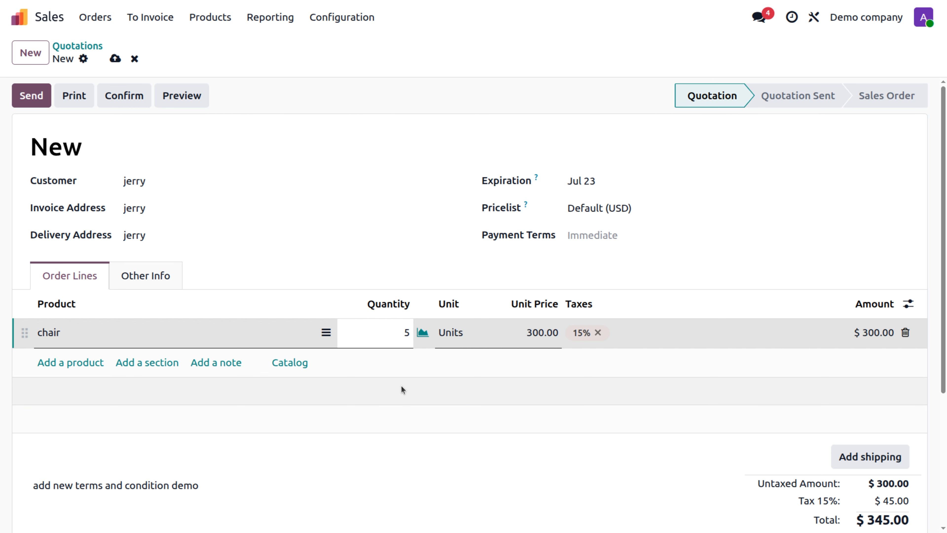
left_click(402, 385)
Set the chair line's quantity to 4 and check the quotation totals
left_click(401, 332)
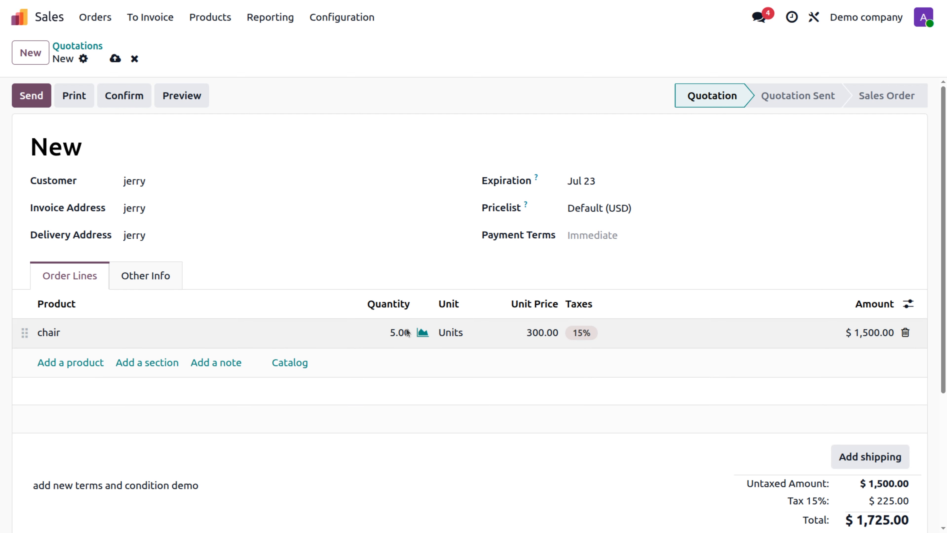
key("BackSpace")
type("4")
left_click(367, 392)
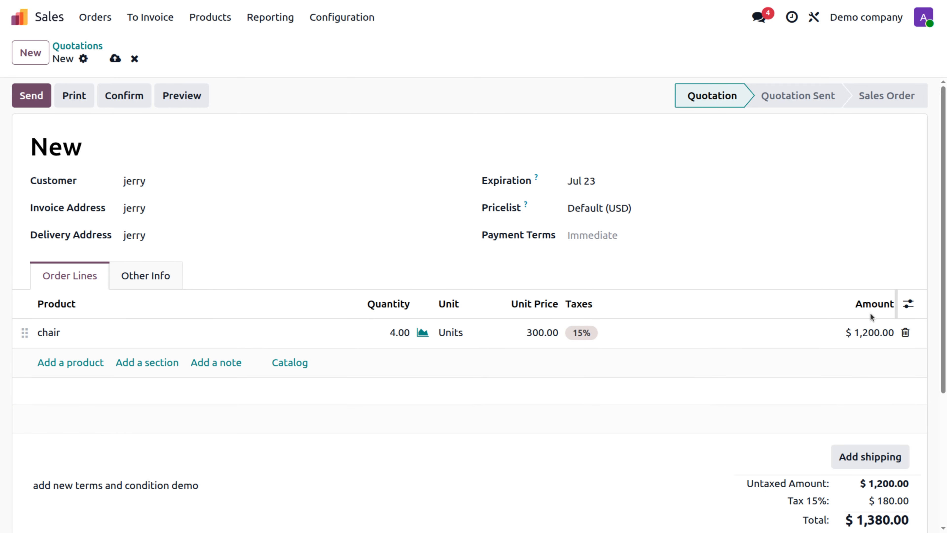
scroll(870, 312, "down", 3)
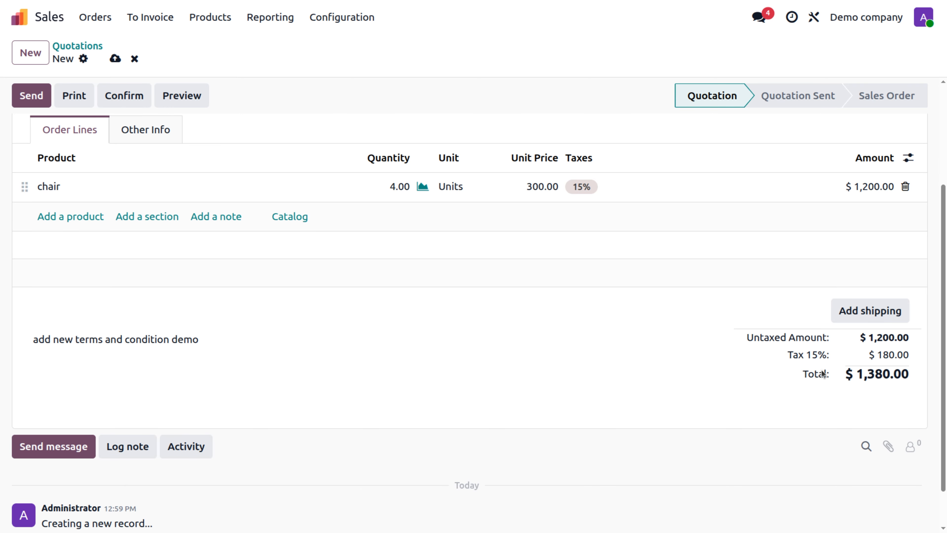
scroll(822, 373, "up", 3)
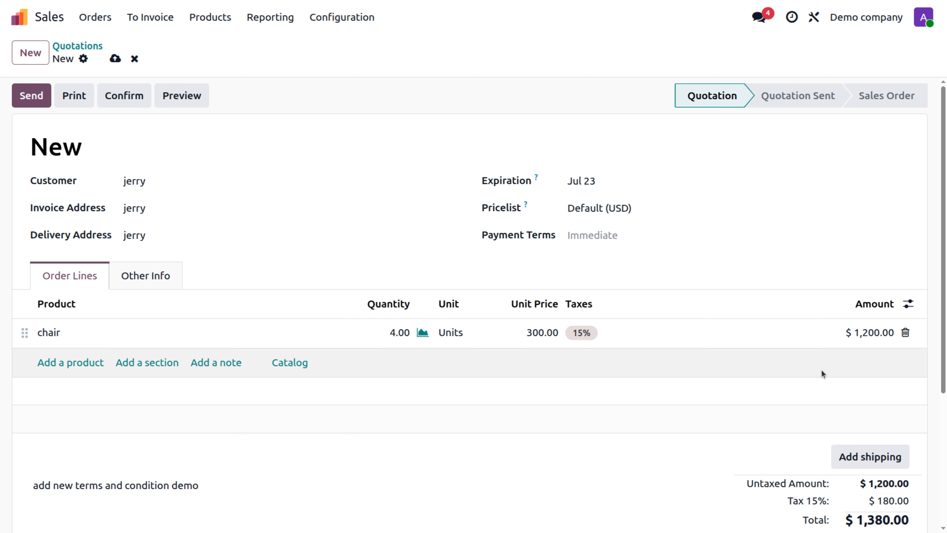
Confirm the quotation and validate its delivery of four chairs, returning to the sales order
left_click(131, 95)
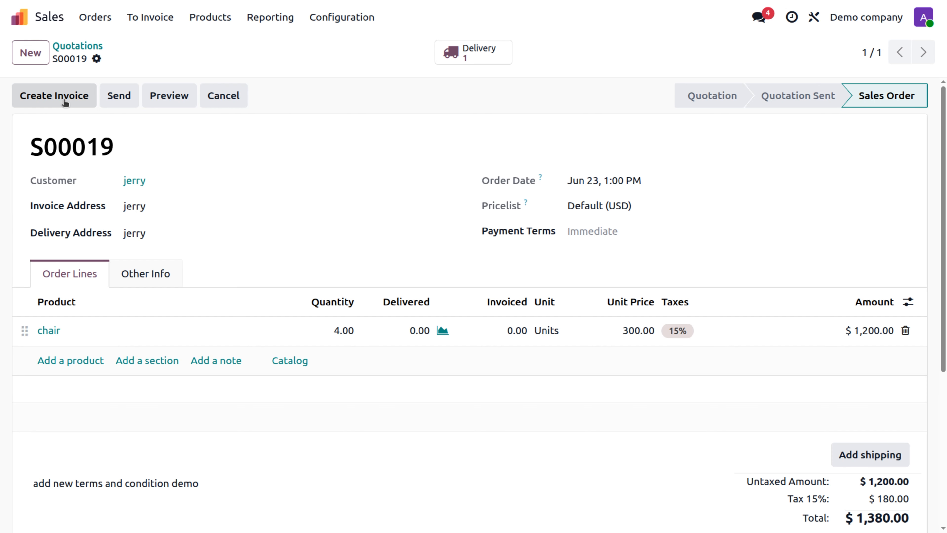
left_click(466, 56)
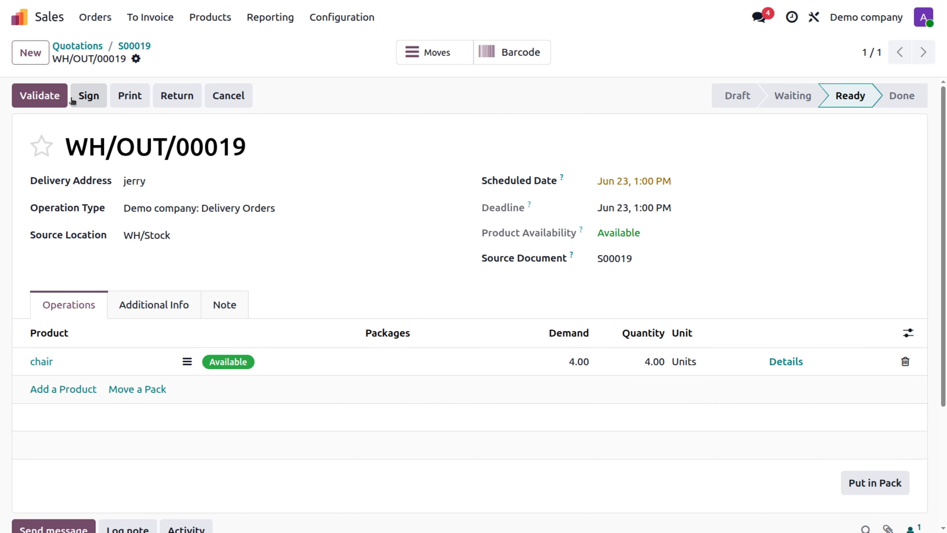
left_click(49, 97)
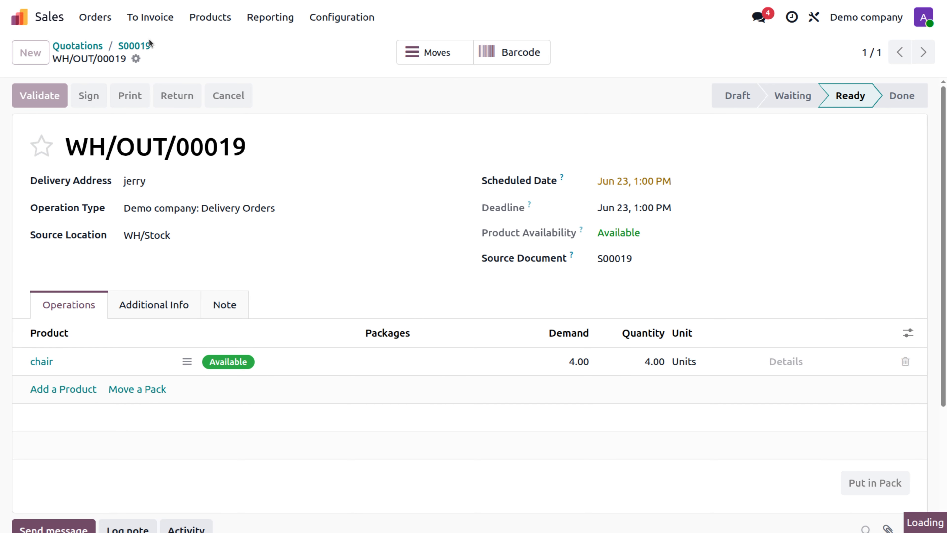
left_click(133, 46)
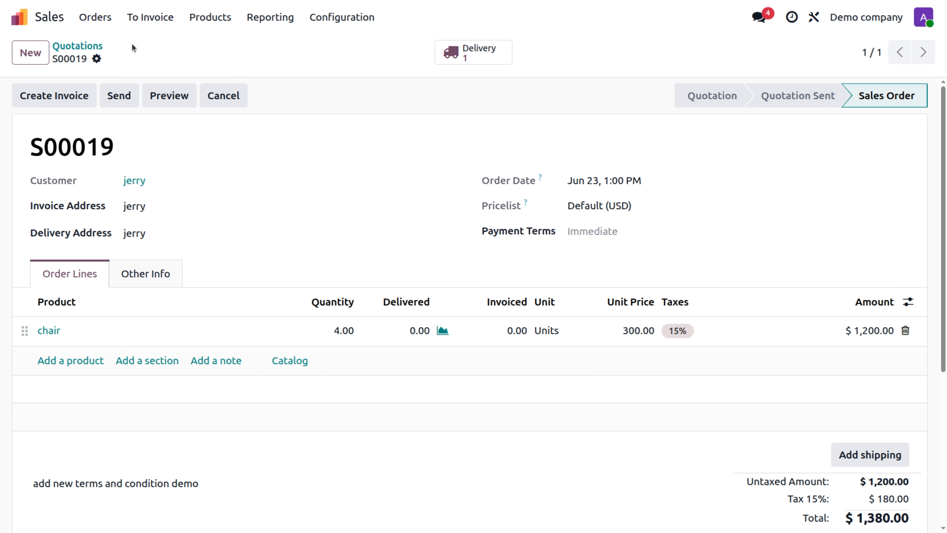
Create a draft invoice for a 40% down payment on the sales order and check its totals
left_click(58, 98)
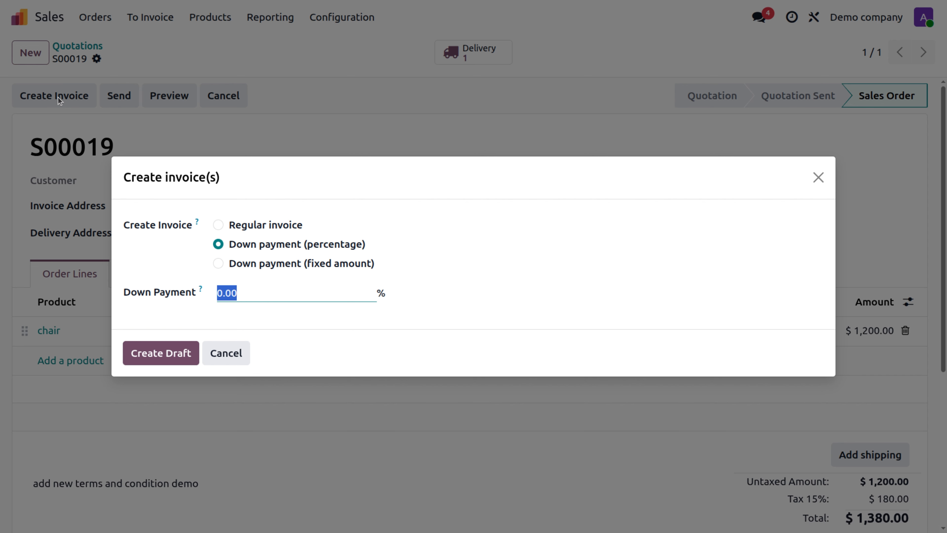
left_click(220, 225)
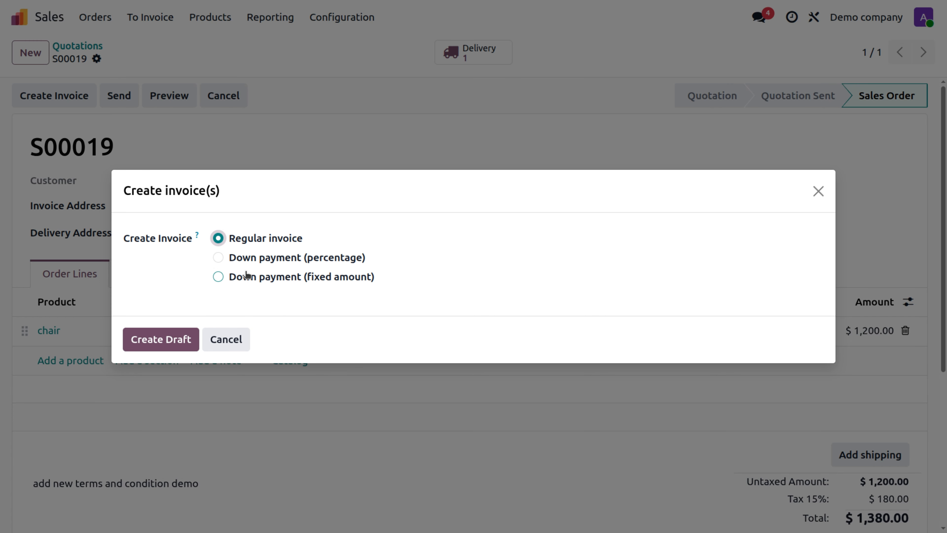
left_click(219, 259)
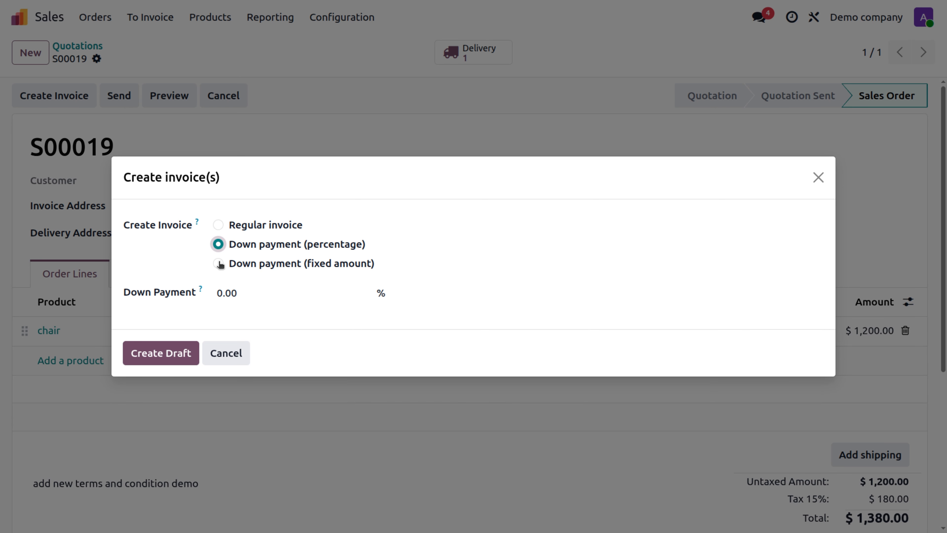
left_click(235, 293)
key("BackSpace")
type("40")
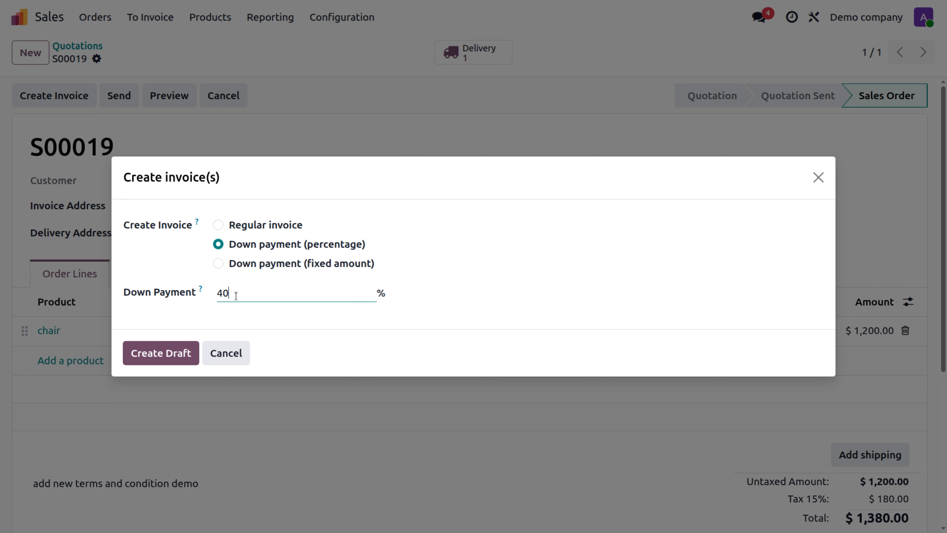
left_click(295, 337)
left_click(170, 355)
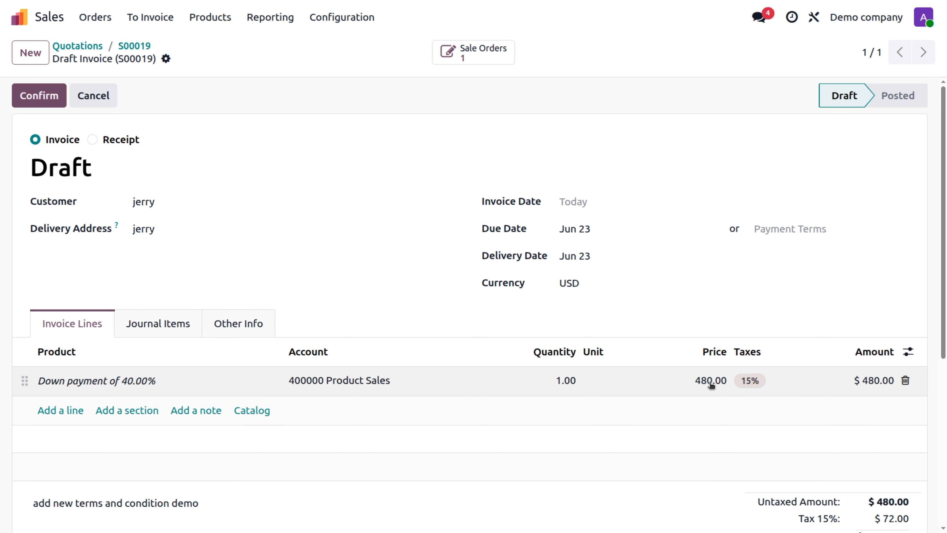
scroll(828, 419, "down", 4)
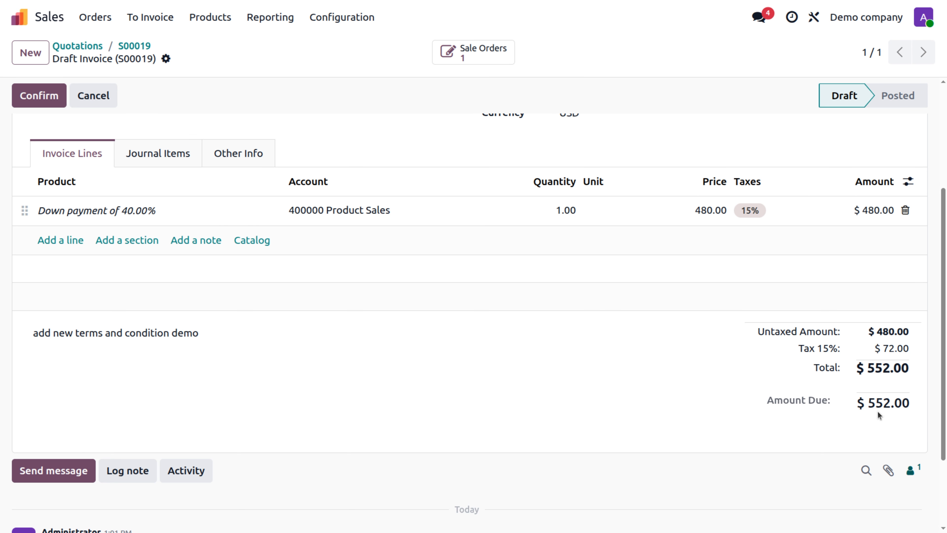
scroll(877, 411, "up", 4)
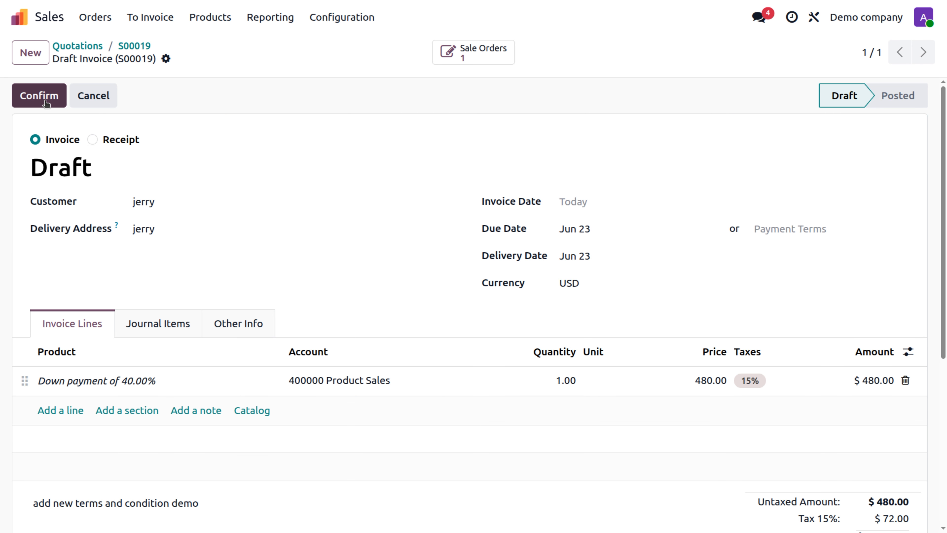
Review the down payment invoice's journal items and other info, and confirm the invoice
left_click(158, 316)
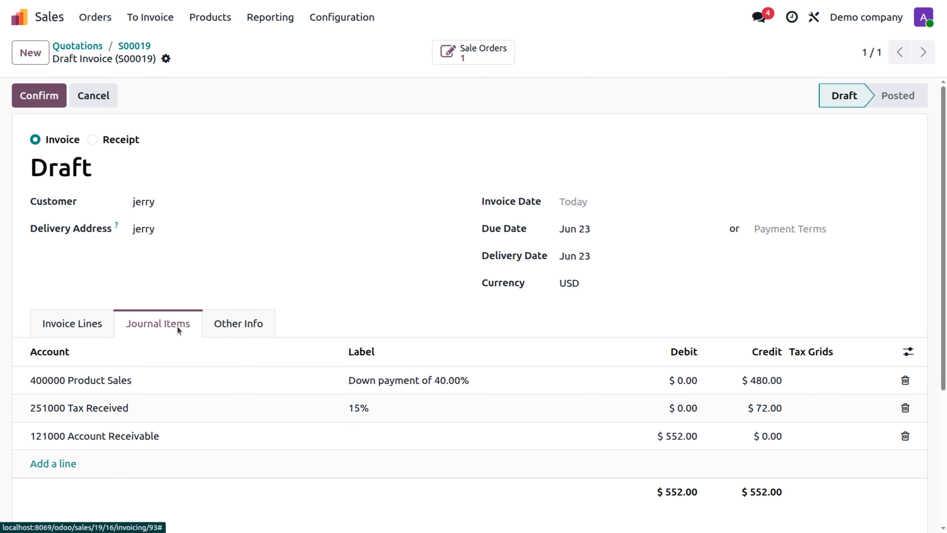
left_click(234, 328)
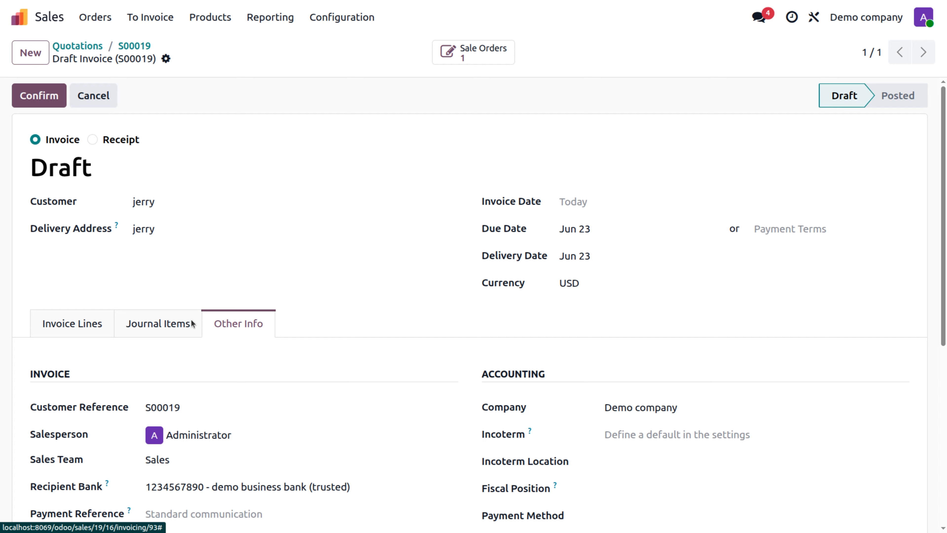
left_click(62, 333)
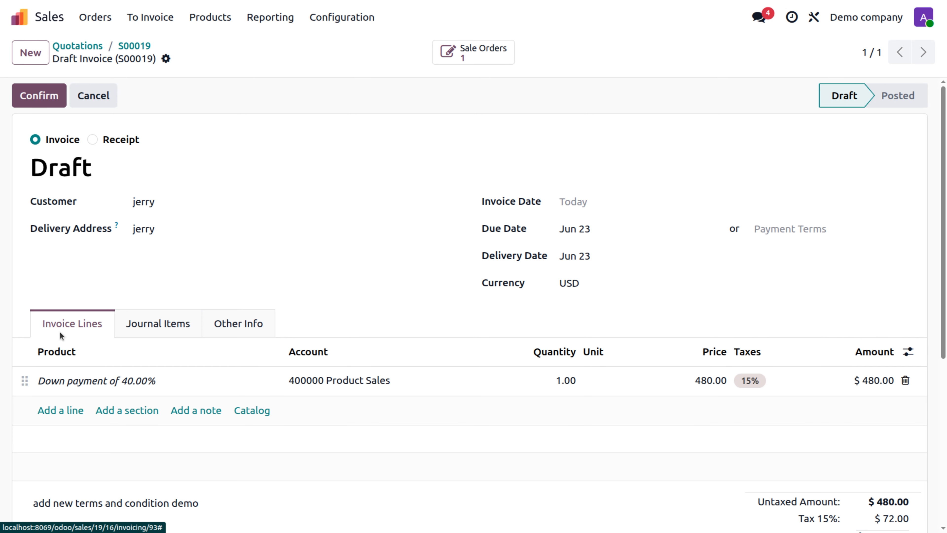
left_click(45, 102)
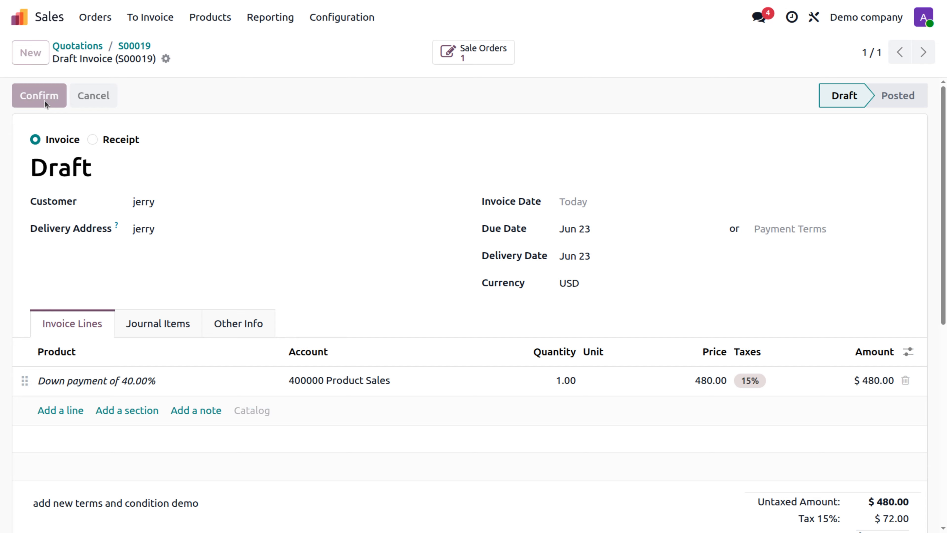
scroll(299, 276, "down", 3)
scroll(300, 275, "up", 3)
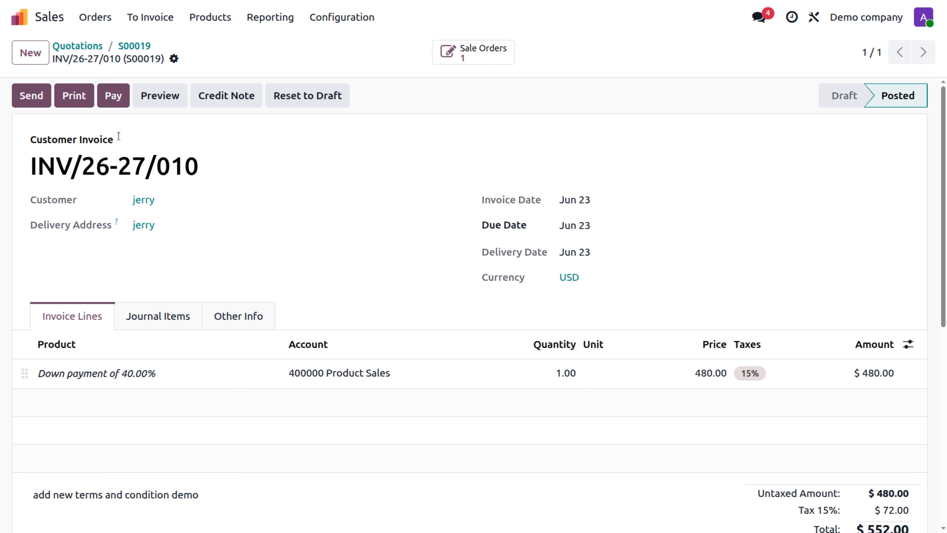
Register the down payment invoice's payment through the Demo Business Bank journal with Manual Payment, and go back to the sales order
left_click(110, 96)
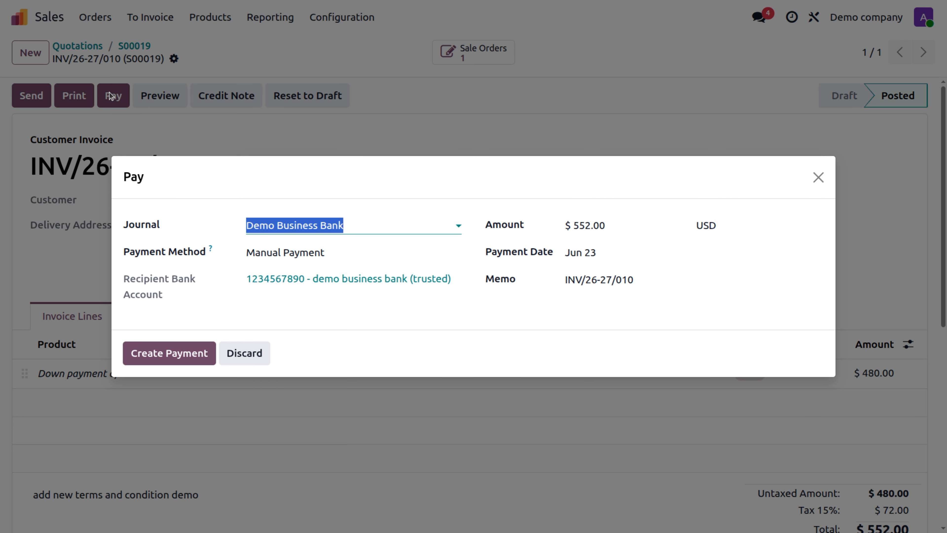
left_click(190, 352)
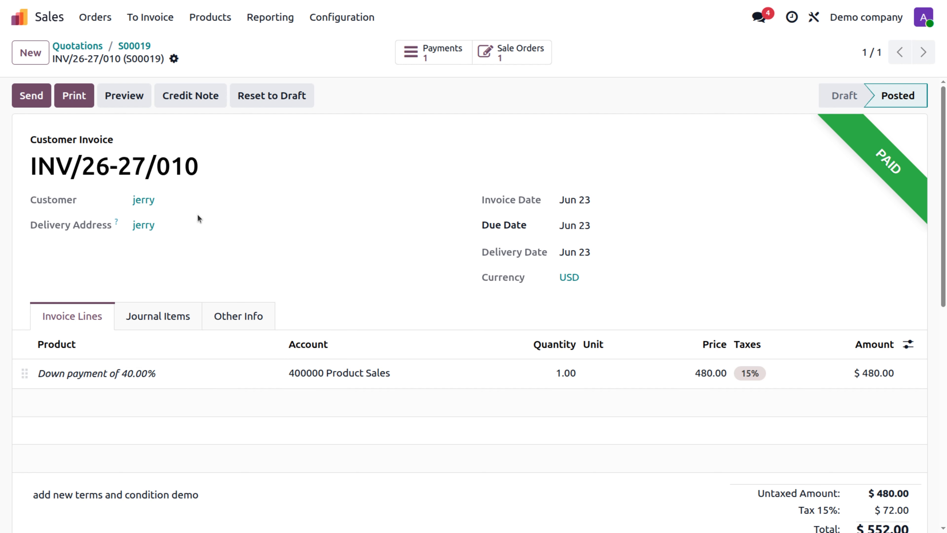
left_click(521, 52)
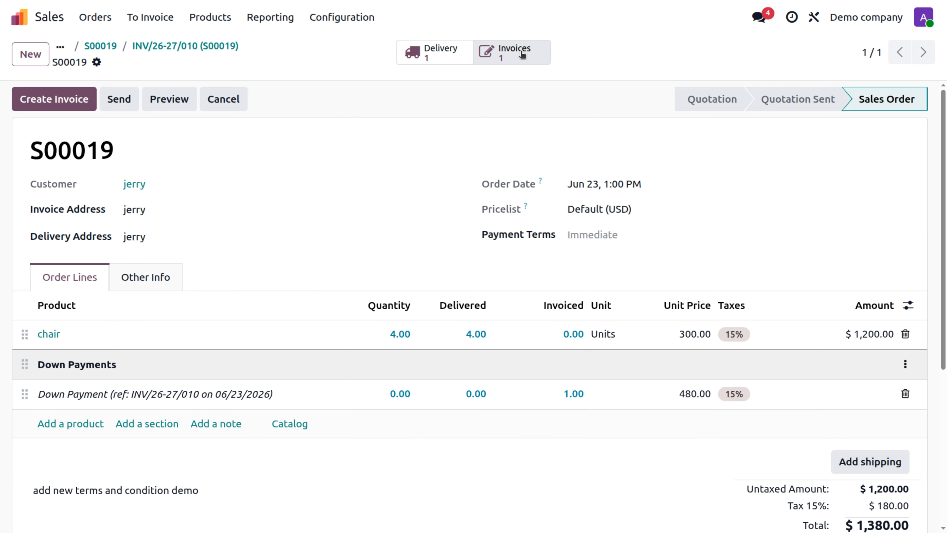
Create a regular invoice for the rest of the sales order, check its down payment deduction and totals, and confirm it
left_click(73, 99)
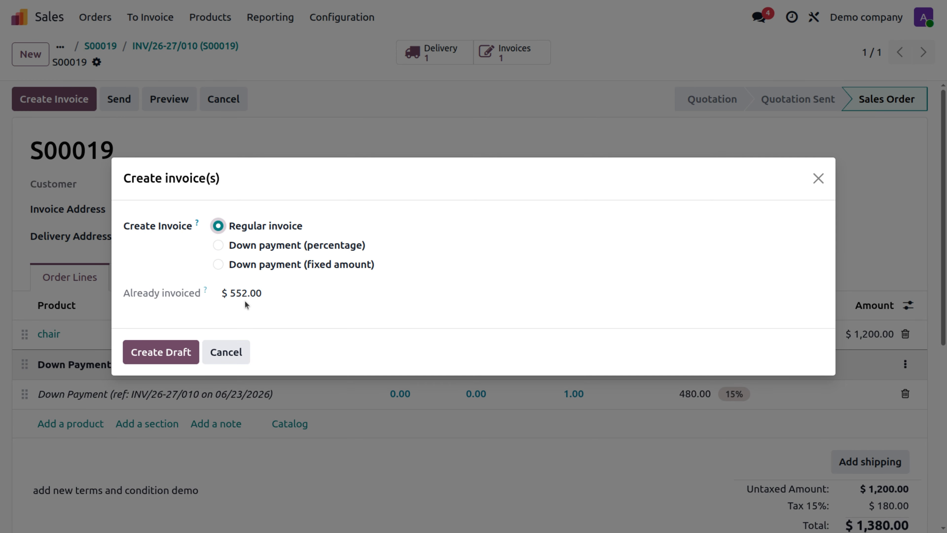
left_click(183, 354)
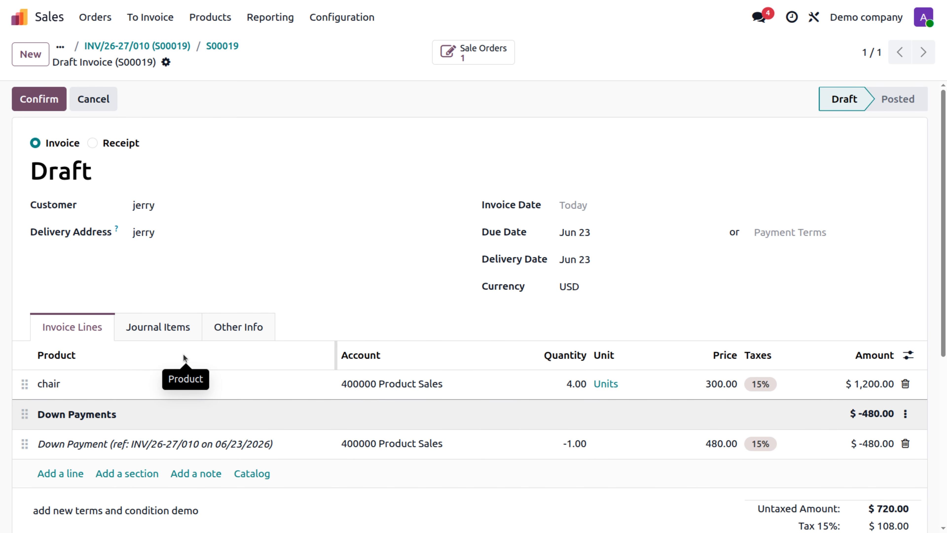
scroll(302, 452, "down", 3)
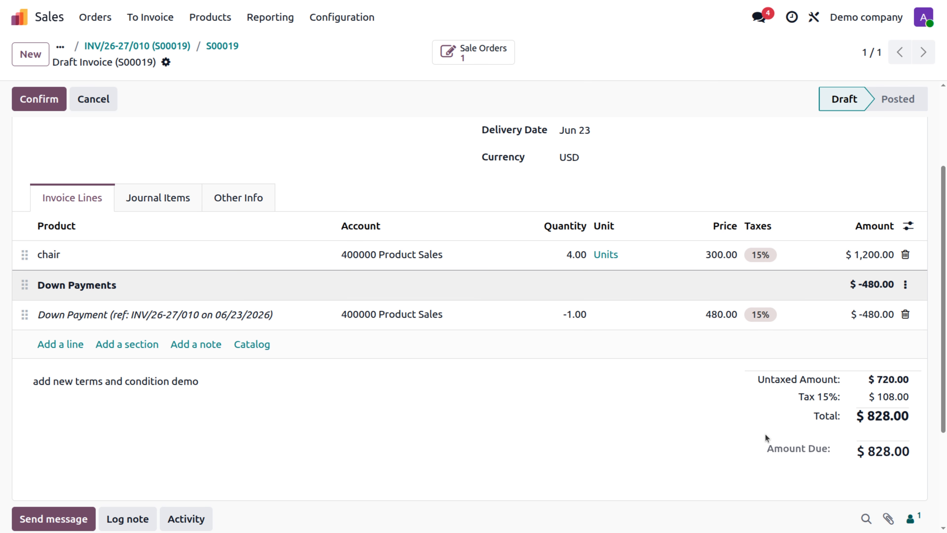
scroll(765, 437, "up", 3)
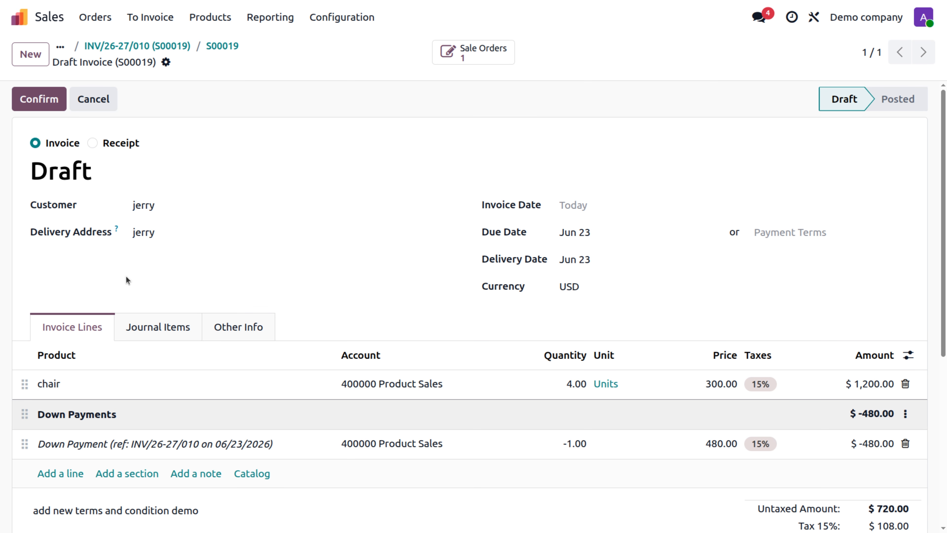
left_click(46, 102)
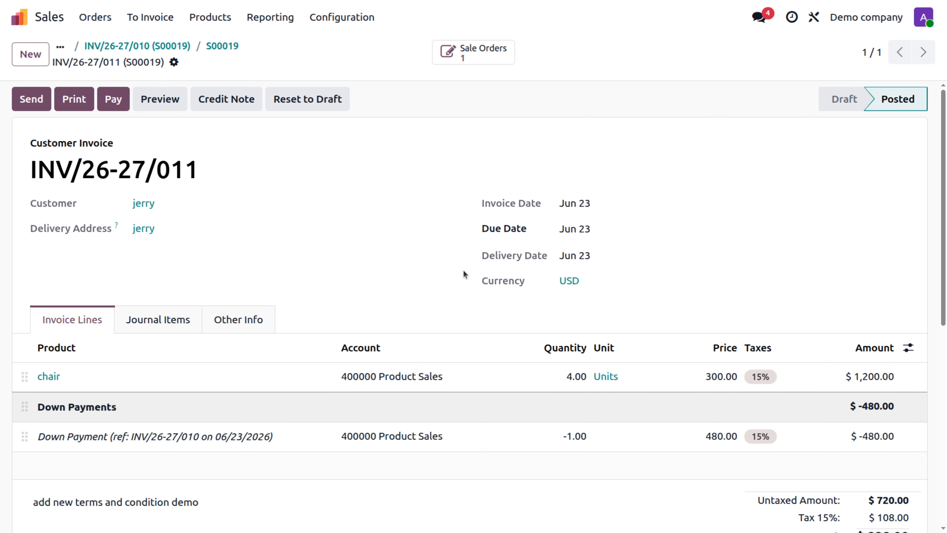
scroll(463, 270, "down", 5)
scroll(463, 269, "up", 5)
Check the sales order's invoiced quantities and its list of linked invoices, returning to the order
left_click(469, 58)
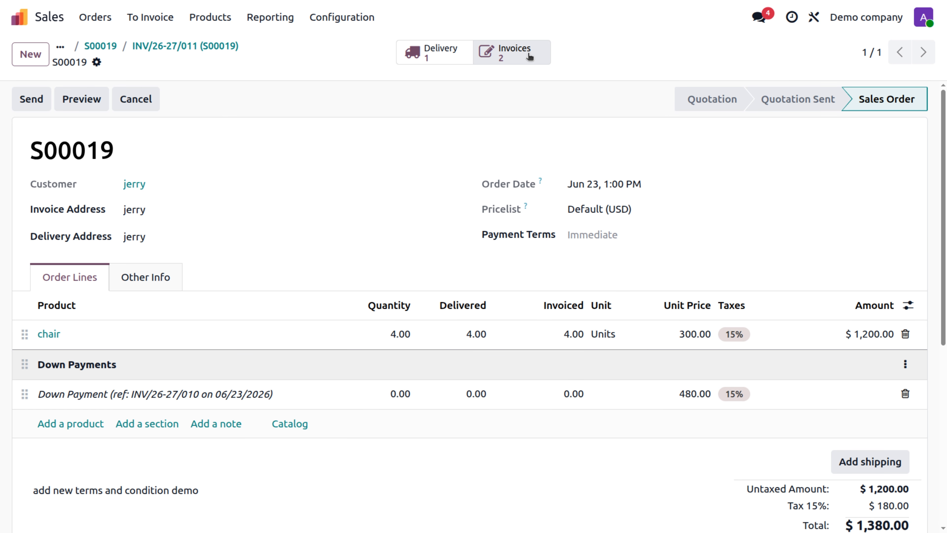
left_click(530, 56)
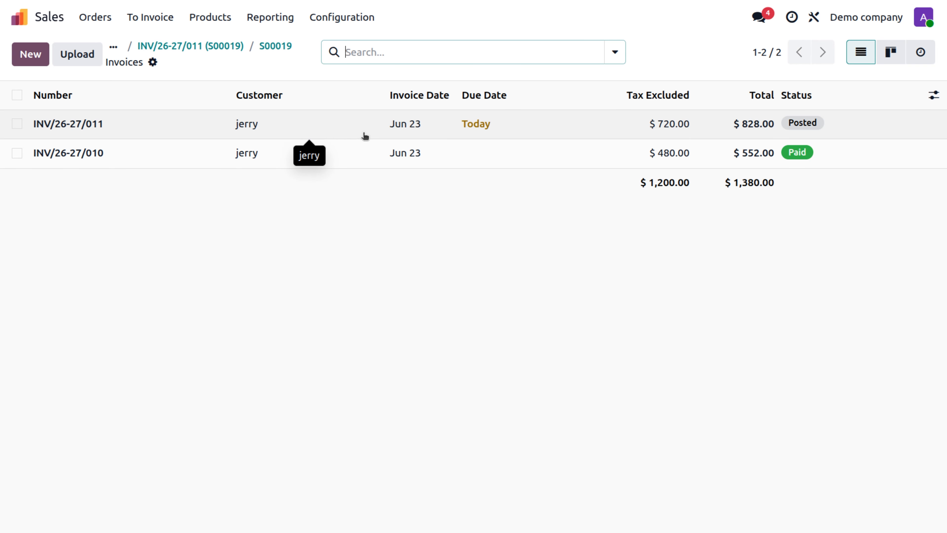
left_click(276, 45)
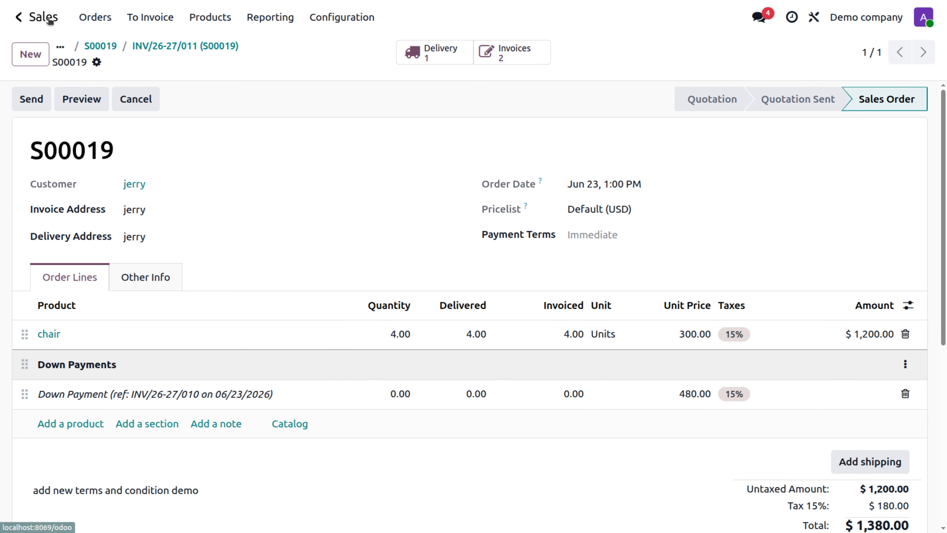
Switch to the Accounting app and start a new customer invoice
left_click(22, 18)
type("acc")
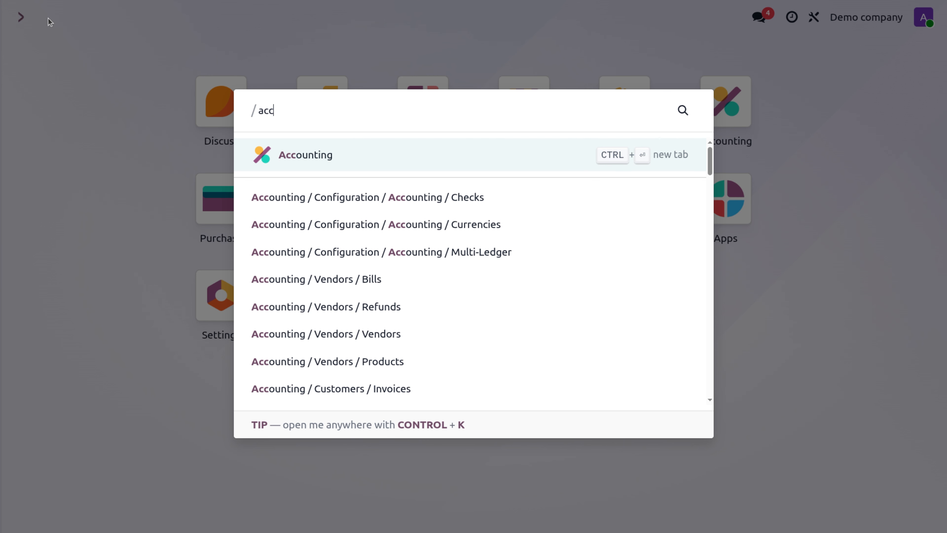
left_click(404, 155)
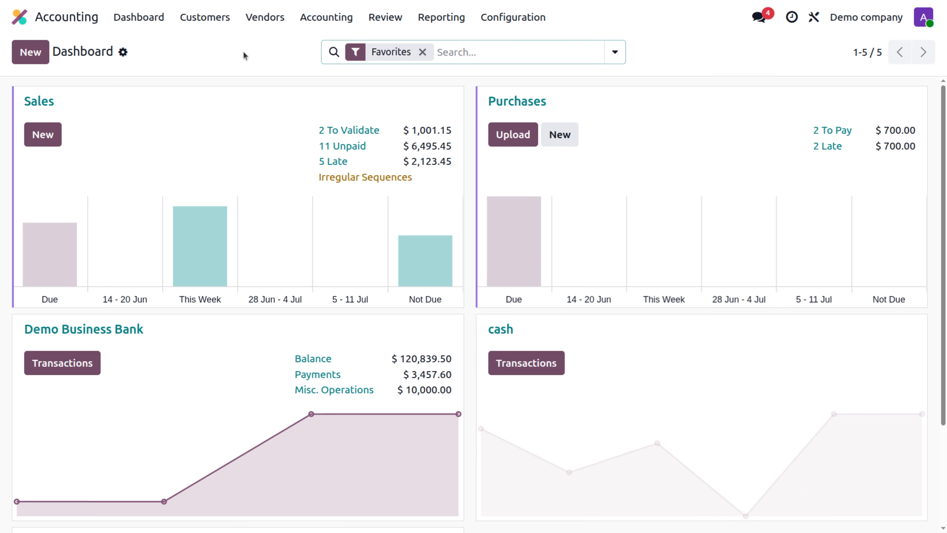
left_click(217, 22)
left_click(218, 46)
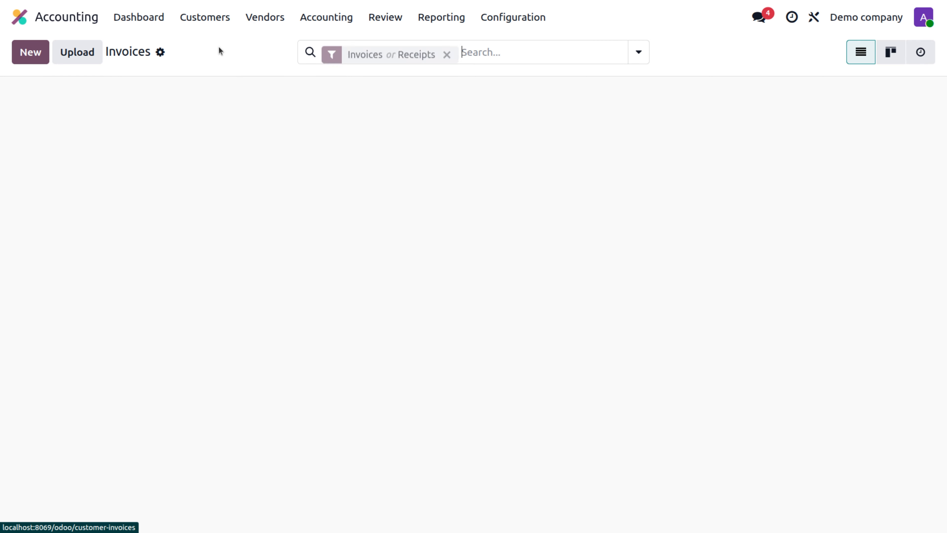
left_click(30, 51)
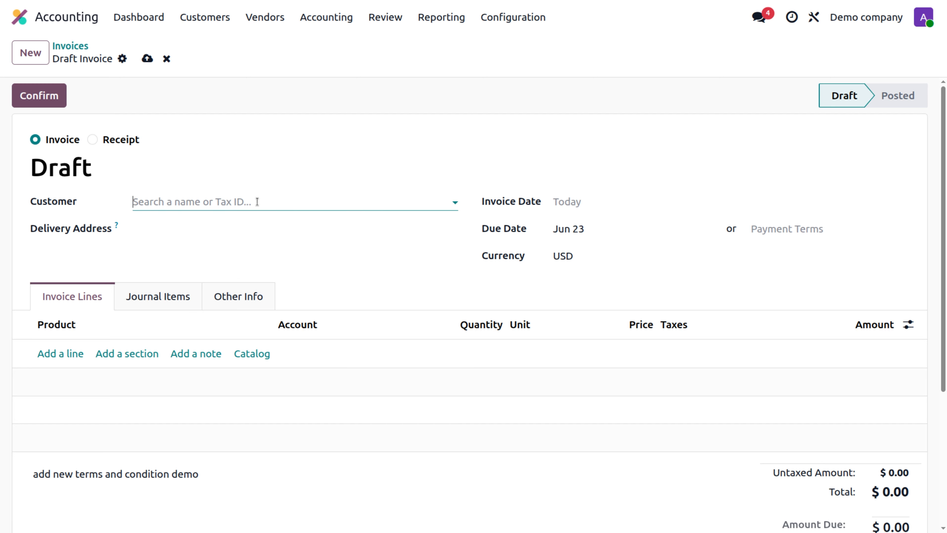
Select the first suggested customer for the invoice, add the table product as an invoice line, and confirm the invoice
left_click(192, 199)
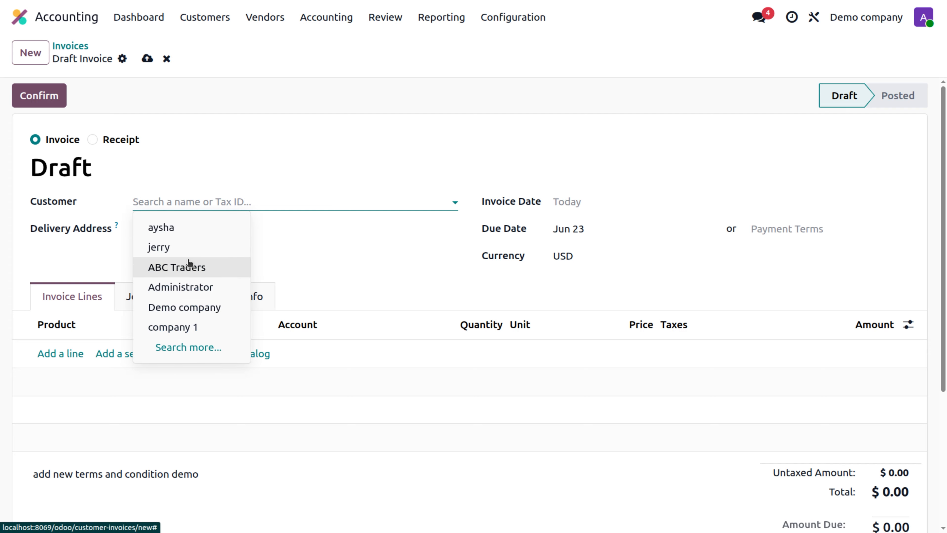
left_click(192, 236)
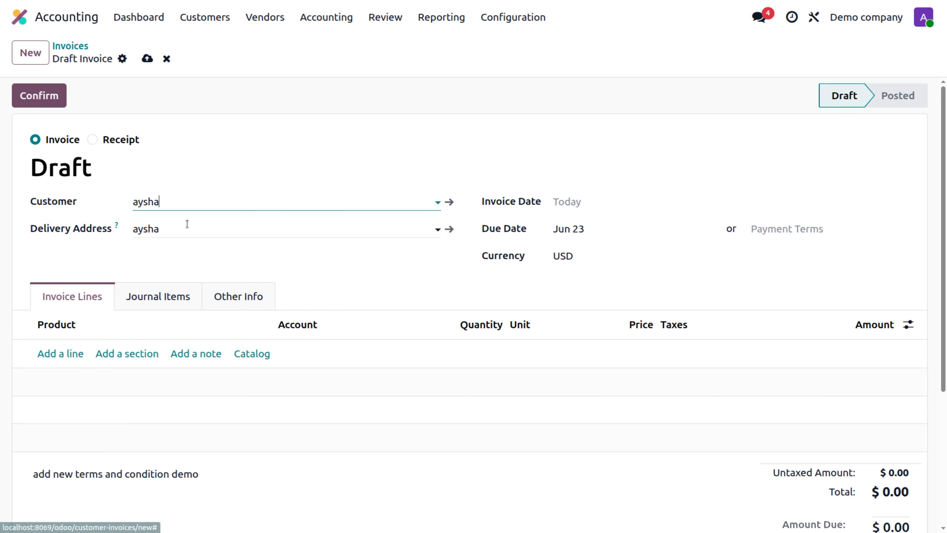
left_click(60, 353)
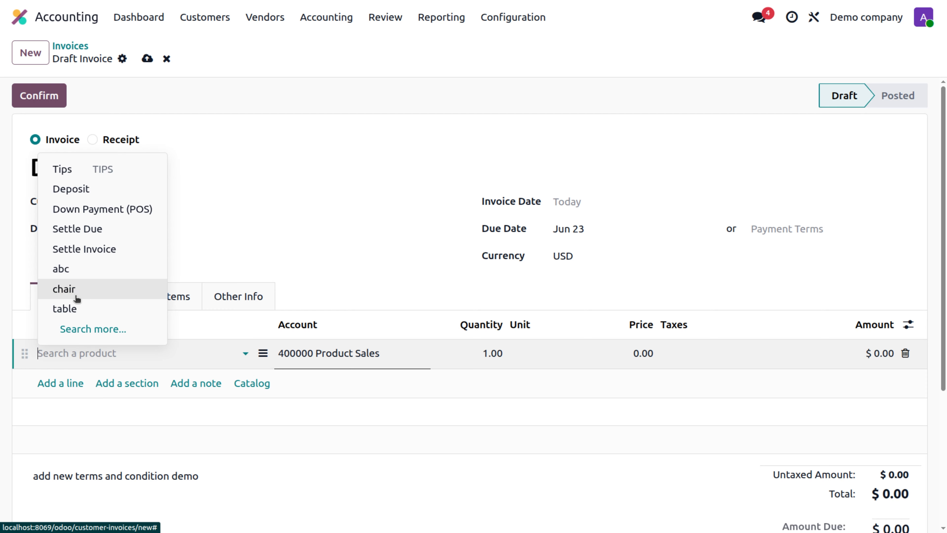
left_click(76, 317)
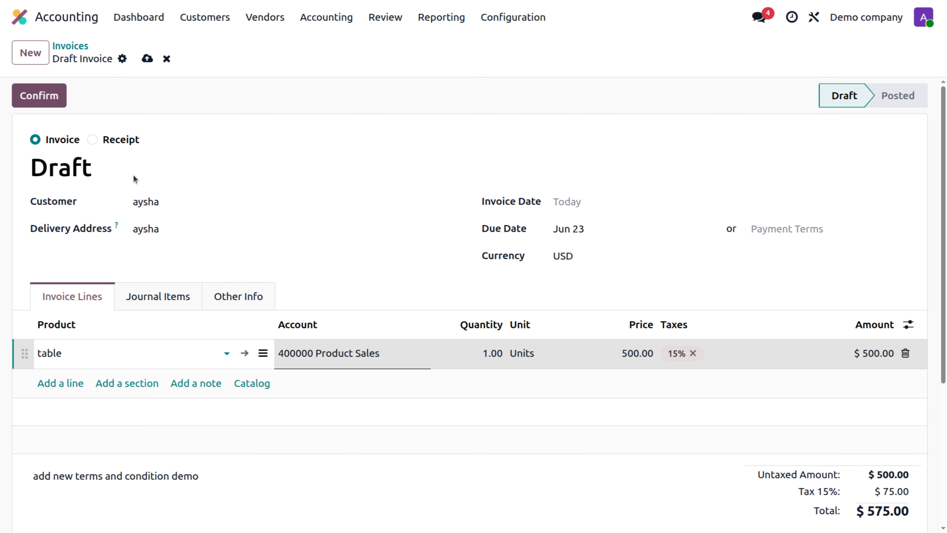
left_click(40, 95)
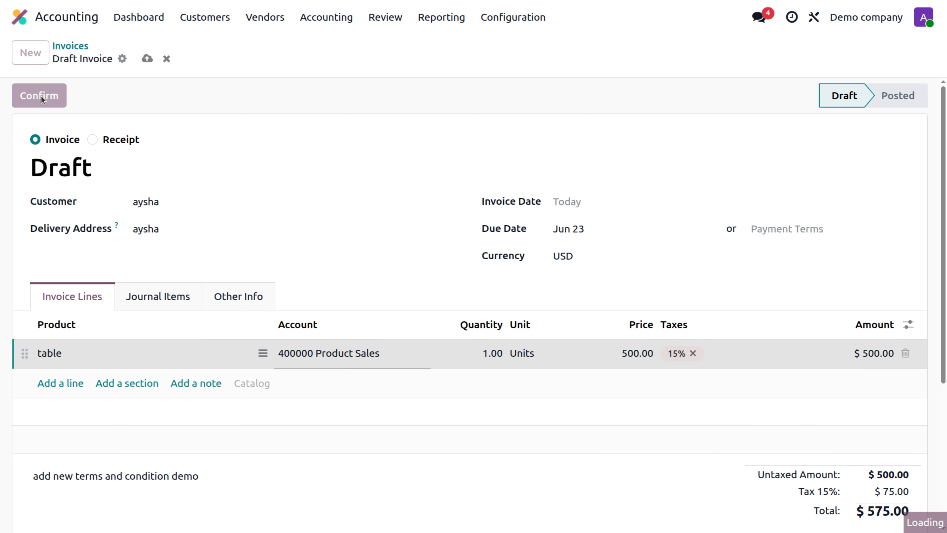